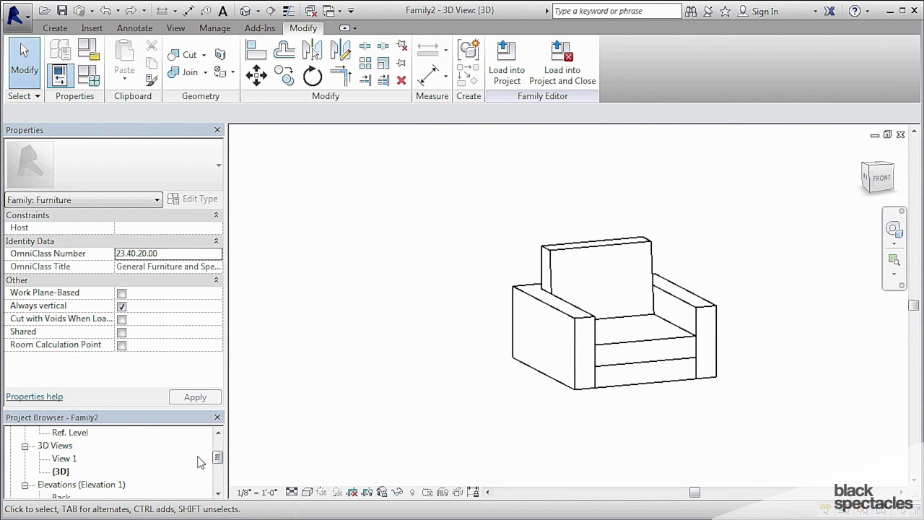
# Step: Enlarge the Project Browser list and open the Ref. Level floor plan
pyautogui.moveTo(173, 416); pyautogui.dragTo(173, 348)
pyautogui.moveTo(215, 434); pyautogui.dragTo(216, 403)
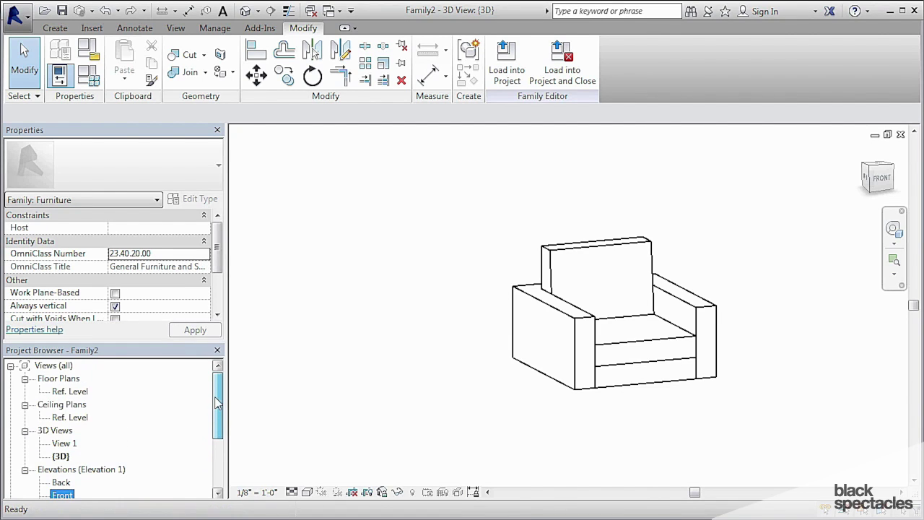
pyautogui.doubleClick(70, 391)
pyautogui.moveTo(547, 350); pyautogui.dragTo(573, 363, button='middle')
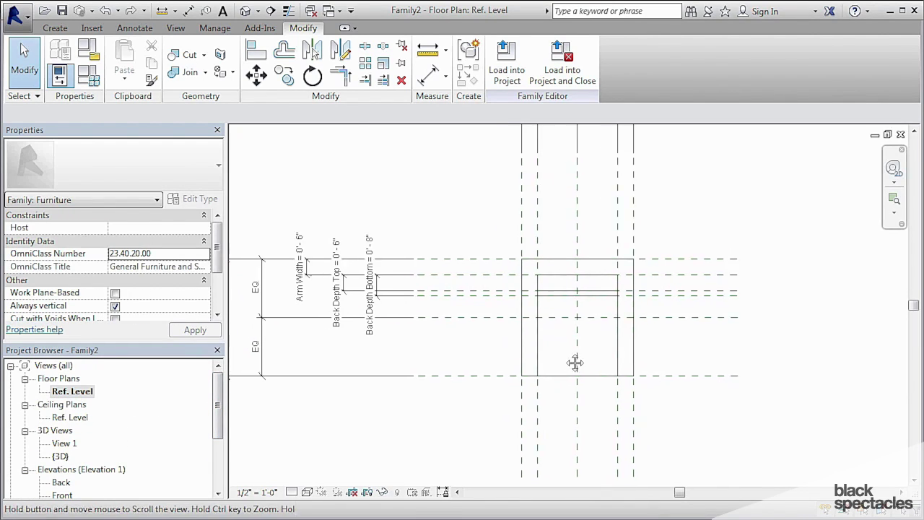
# Step: Examine the outline of the chair's arms and back in plan, from the rear corners to the front ends
pyautogui.scroll(1, 611, 296)
pyautogui.scroll(1, 611, 283)
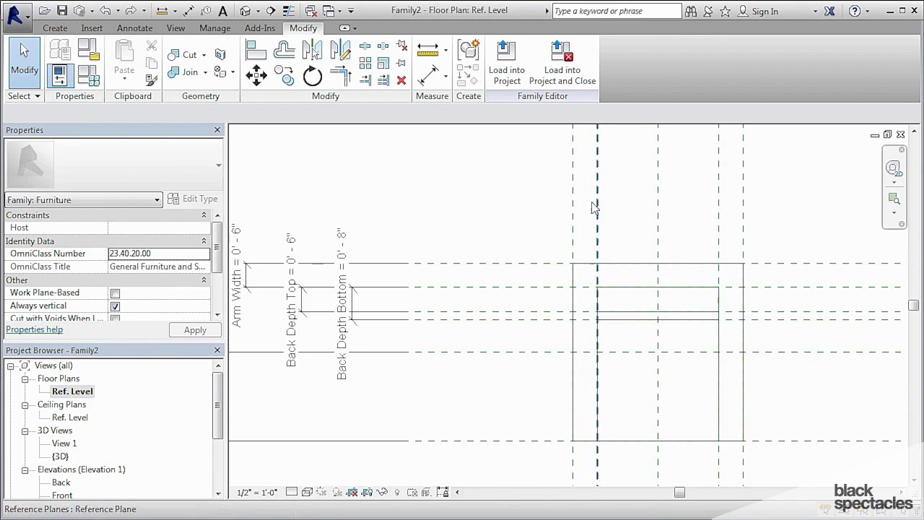
pyautogui.scroll(2, 587, 283)
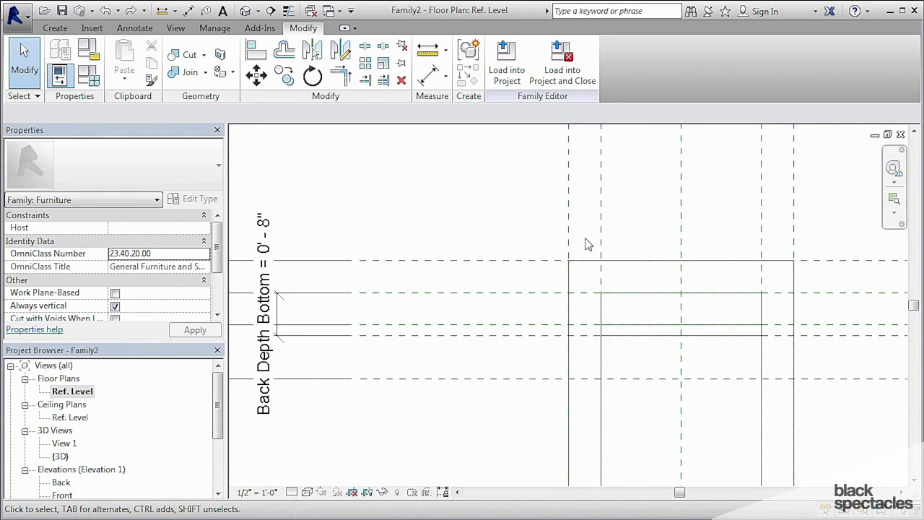
pyautogui.scroll(-1, 587, 297)
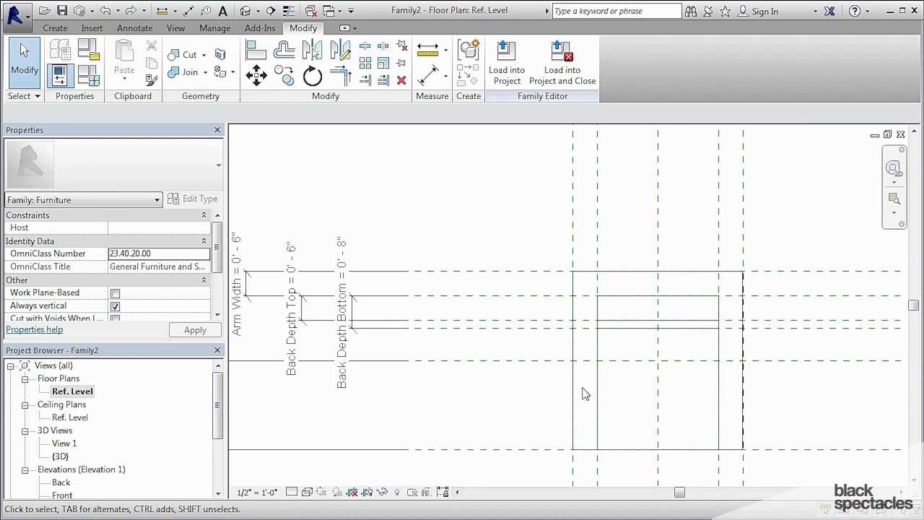
pyautogui.scroll(1, 586, 292)
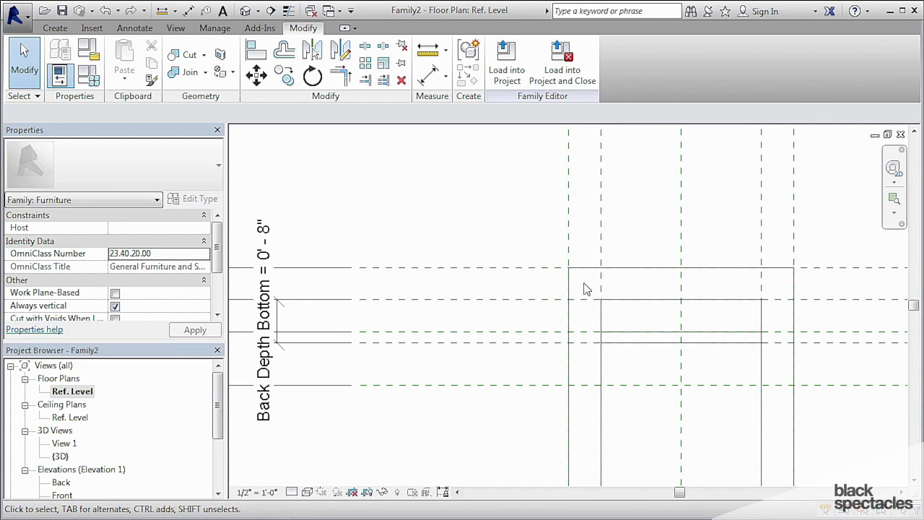
pyautogui.moveTo(583, 483); pyautogui.dragTo(571, 362, button='middle')
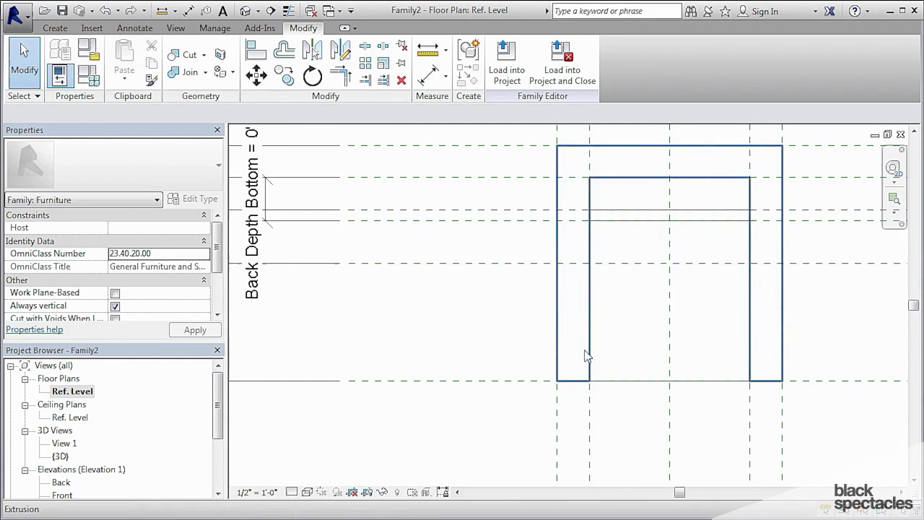
pyautogui.scroll(-2, 682, 368)
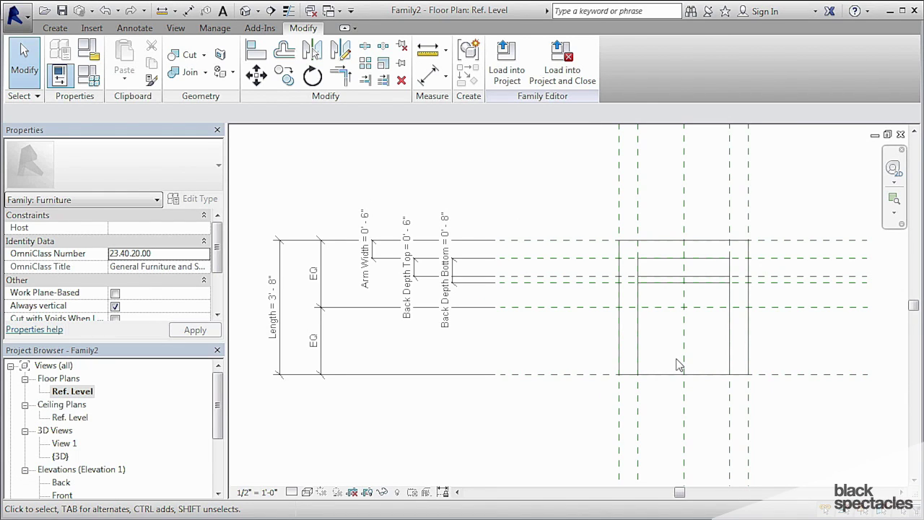
pyautogui.moveTo(665, 334); pyautogui.dragTo(665, 378, button='middle')
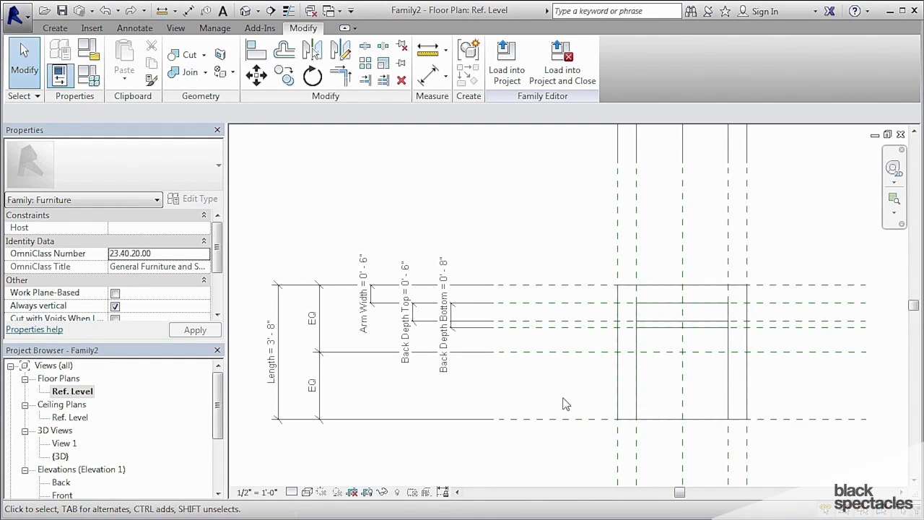
# Step: Draw two horizontal reference planes across the chair, about 7" and 3" inside its front edge plane
pyautogui.press('r')
pyautogui.press('p')
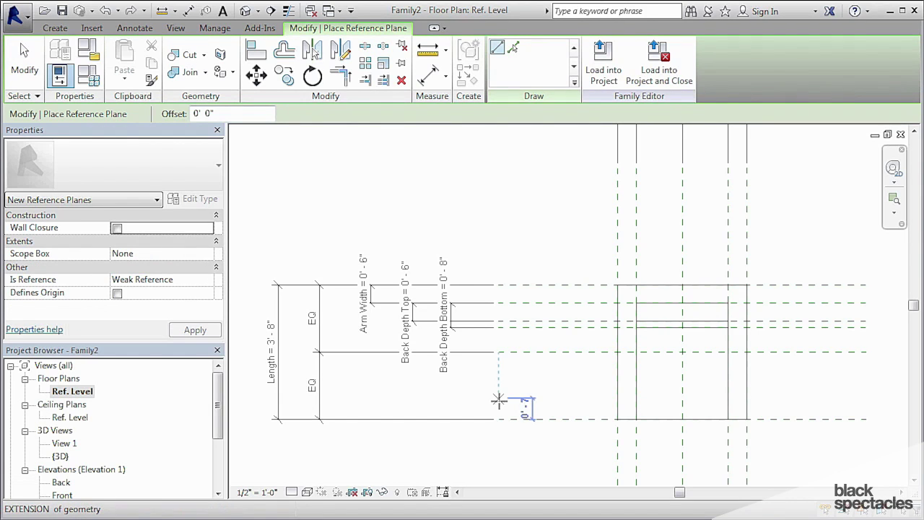
pyautogui.click(498, 398)
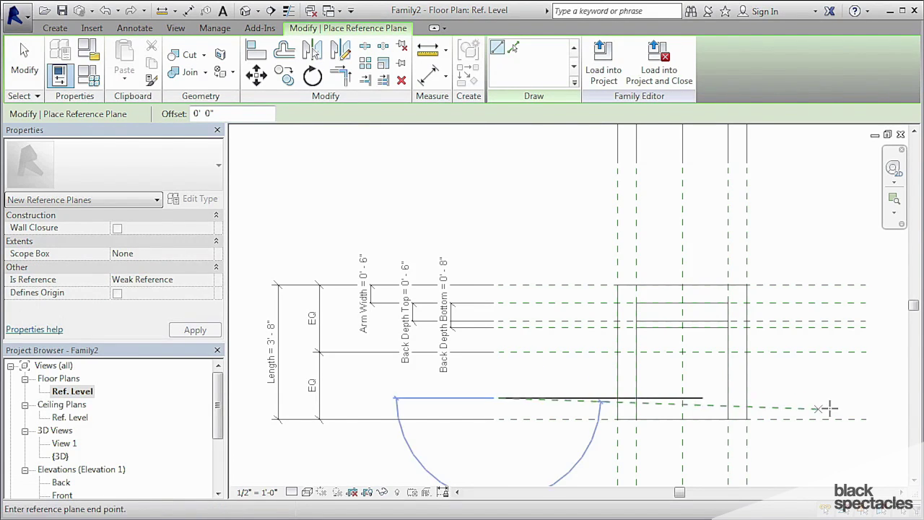
pyautogui.click(863, 398)
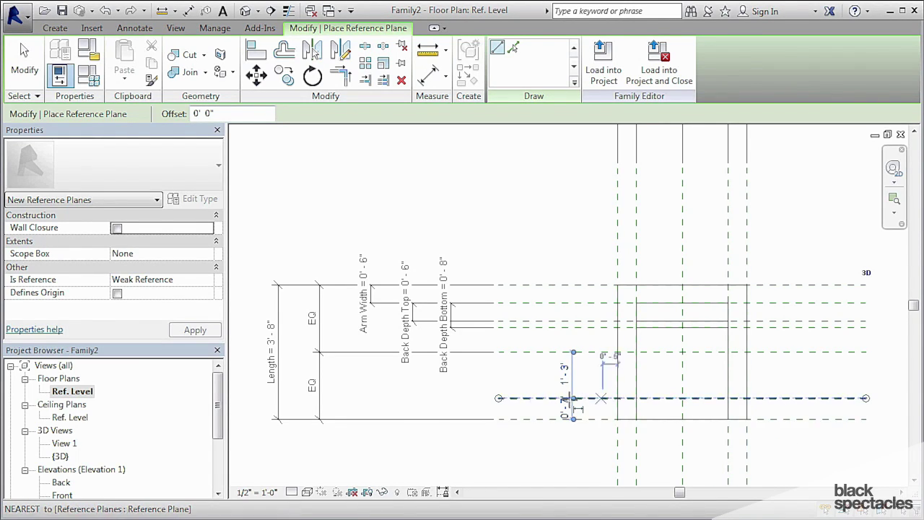
pyautogui.scroll(2, 505, 400)
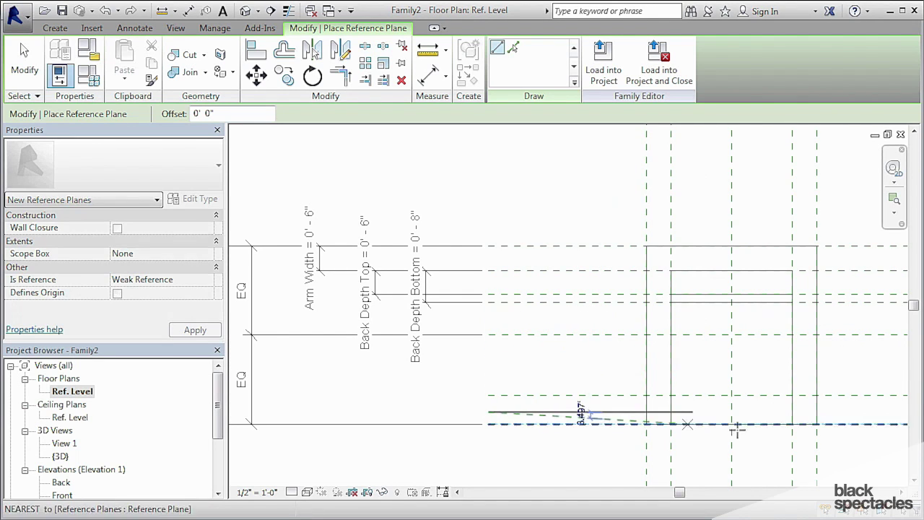
pyautogui.moveTo(776, 417); pyautogui.dragTo(744, 417, button='middle')
pyautogui.click(783, 402)
pyautogui.press('Escape')
pyautogui.press('Escape')
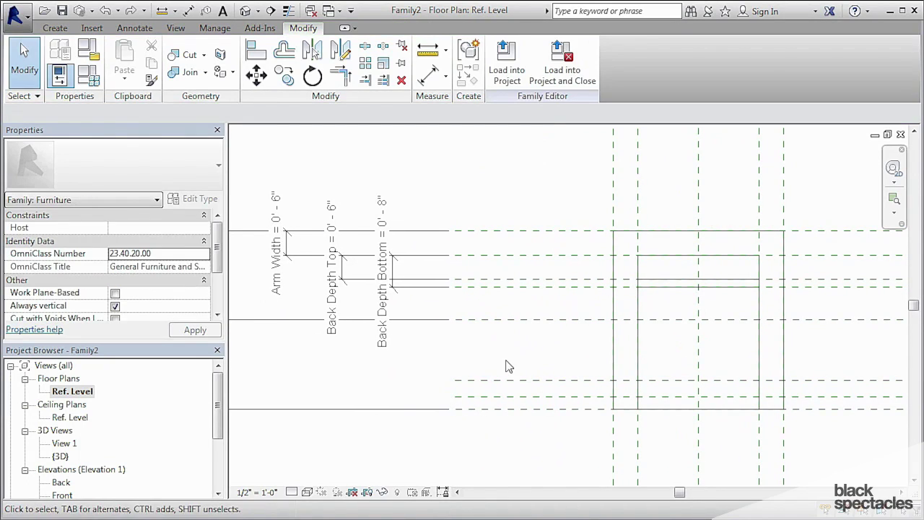
# Step: Add an aligned dimension string across the two new planes and the chair's front plane, with equal (EQ) spacing
pyautogui.press('d')
pyautogui.press('i')
pyautogui.click(485, 380)
pyautogui.click(483, 395)
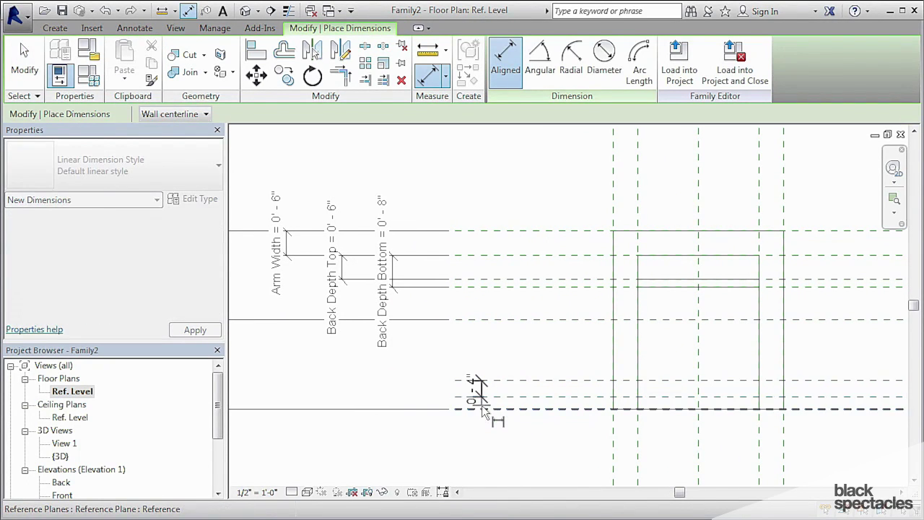
pyautogui.click(487, 408)
pyautogui.click(516, 456)
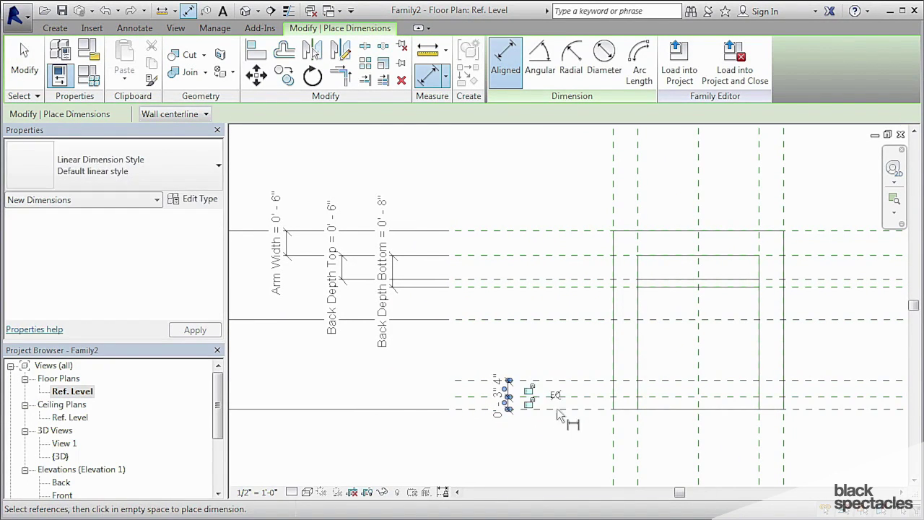
# Step: Dimension from the front plane to the innermost new plane and label that dimension with the Arm Width parameter
pyautogui.click(469, 380)
pyautogui.click(471, 408)
pyautogui.click(411, 382)
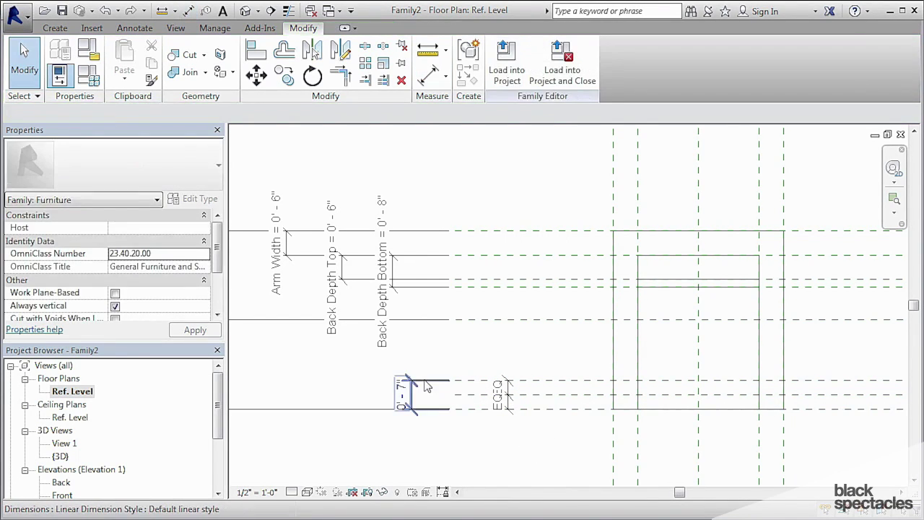
pyautogui.press('Escape')
pyautogui.click(347, 114)
pyautogui.click(340, 161)
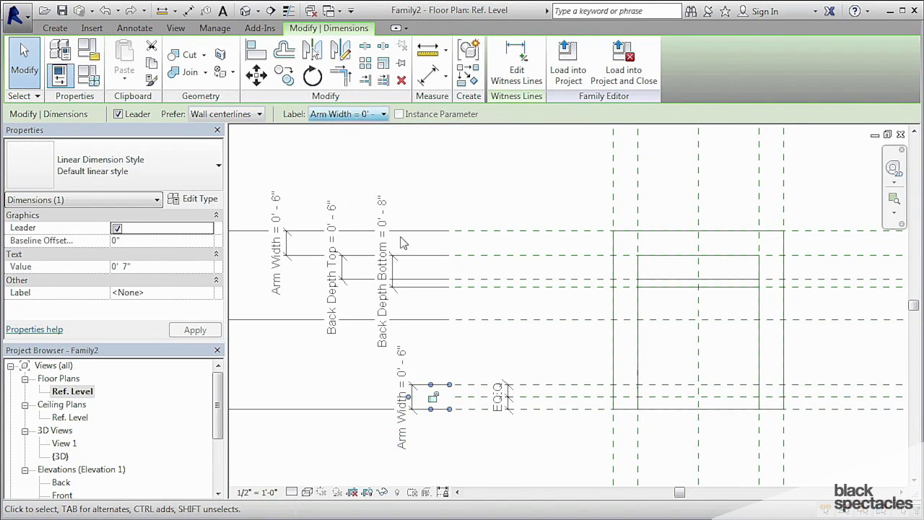
pyautogui.press('Escape')
# Step: Draw two vertical reference planes, one along the middle of each side arm
pyautogui.scroll(-2, 498, 376)
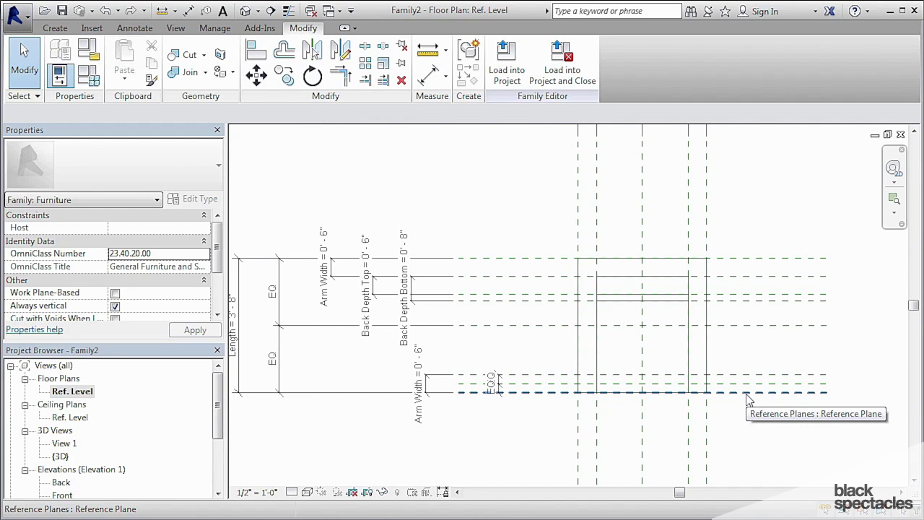
pyautogui.scroll(2, 575, 395)
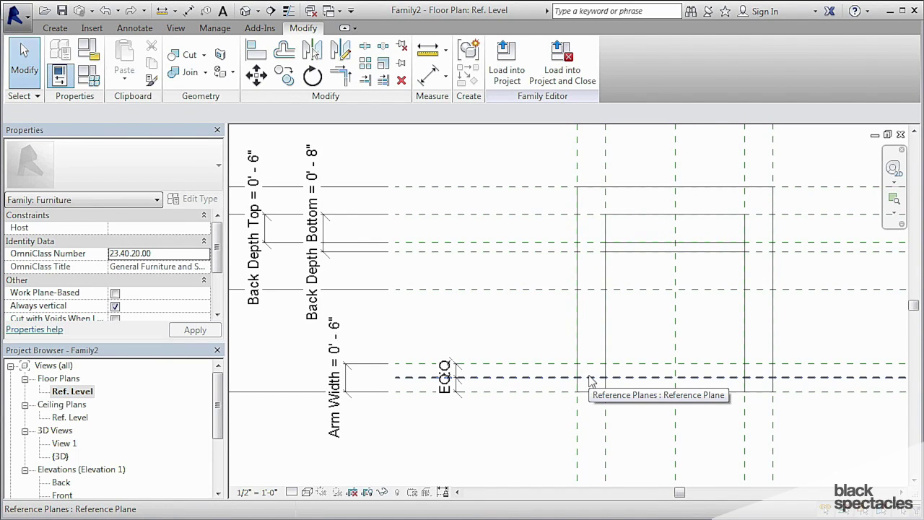
pyautogui.scroll(-3, 590, 380)
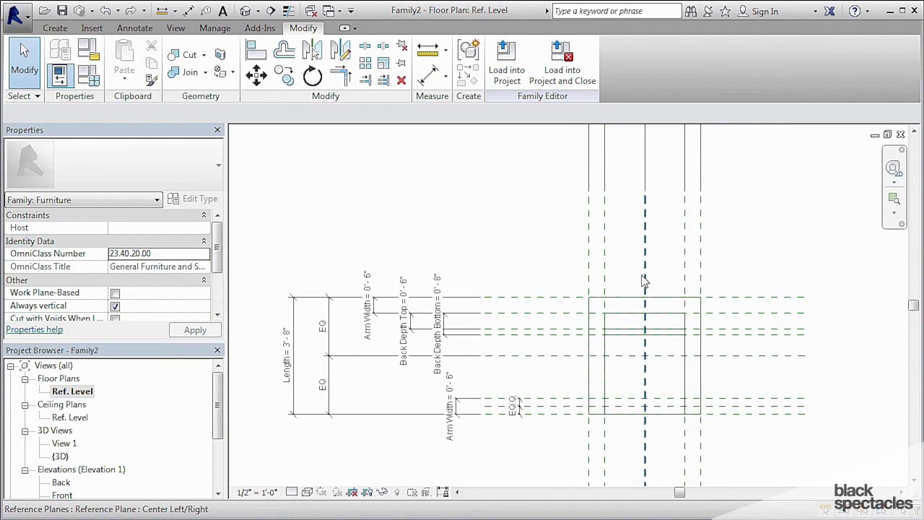
pyautogui.press('r')
pyautogui.press('p')
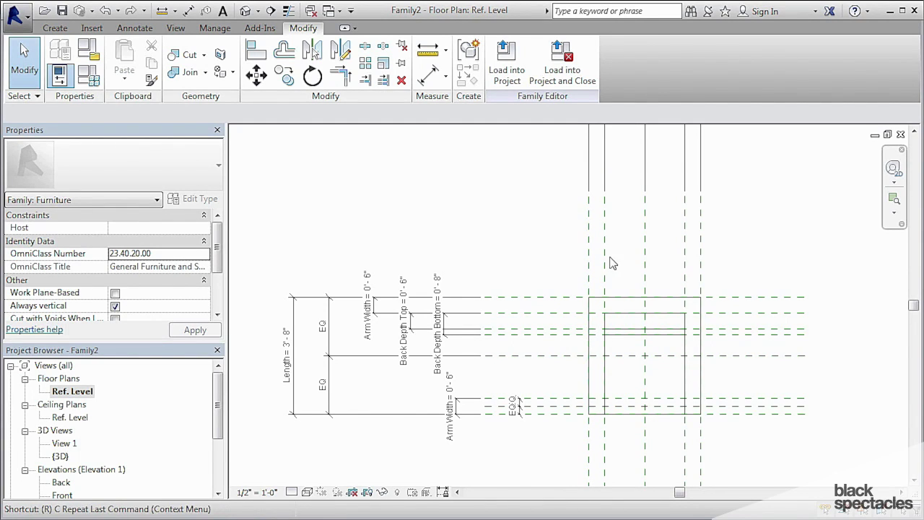
pyautogui.click(596, 198)
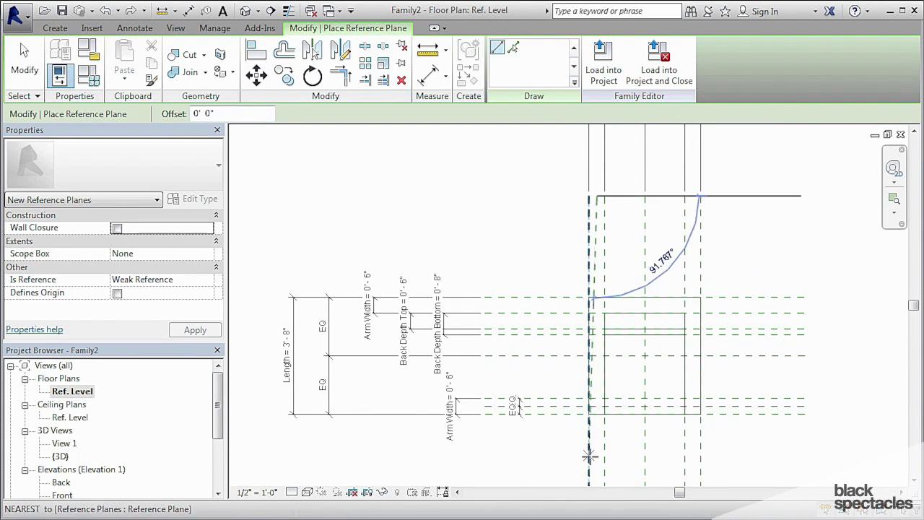
pyautogui.moveTo(589, 314); pyautogui.dragTo(589, 216, button='middle')
pyautogui.click(591, 413)
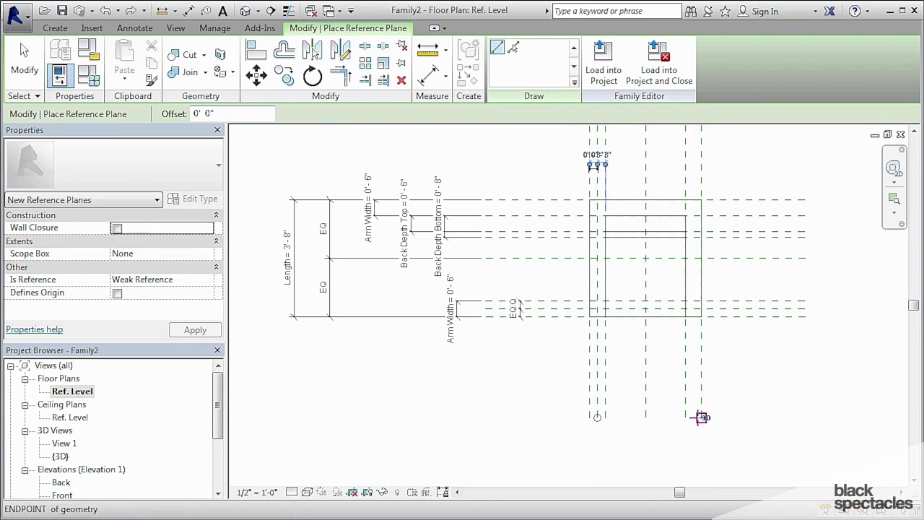
pyautogui.click(695, 417)
pyautogui.moveTo(694, 249); pyautogui.dragTo(680, 394, button='middle')
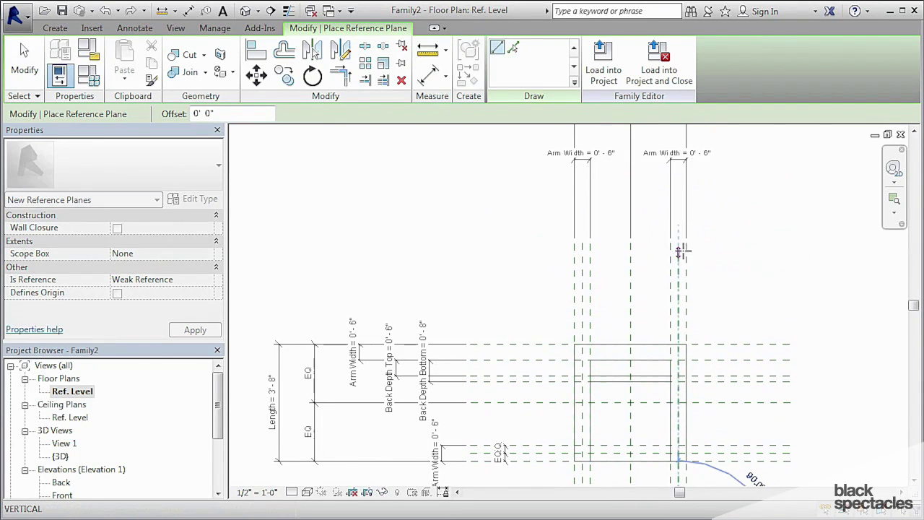
pyautogui.click(678, 244)
# Step: Draw a horizontal reference plane along the middle of the chair's rear strip
pyautogui.click(470, 351)
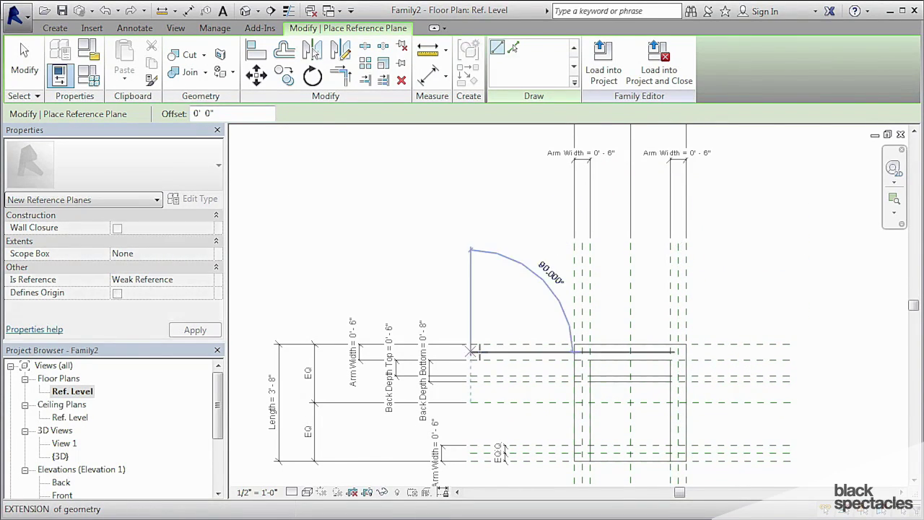
pyautogui.click(786, 352)
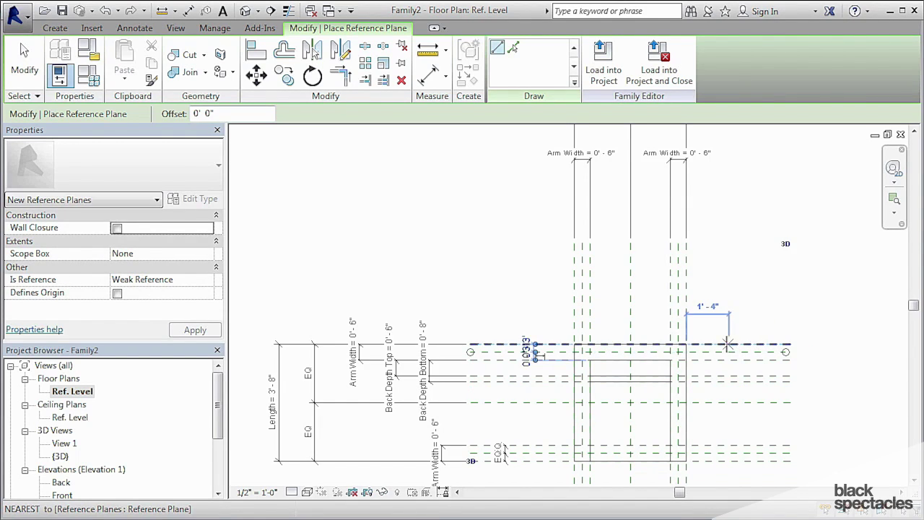
pyautogui.press('Escape')
# Step: Add equal (EQ) dimension strings across the three planes of the rear strip and the three planes of the left arm
pyautogui.moveTo(498, 362); pyautogui.dragTo(567, 381, button='middle')
pyautogui.press('i')
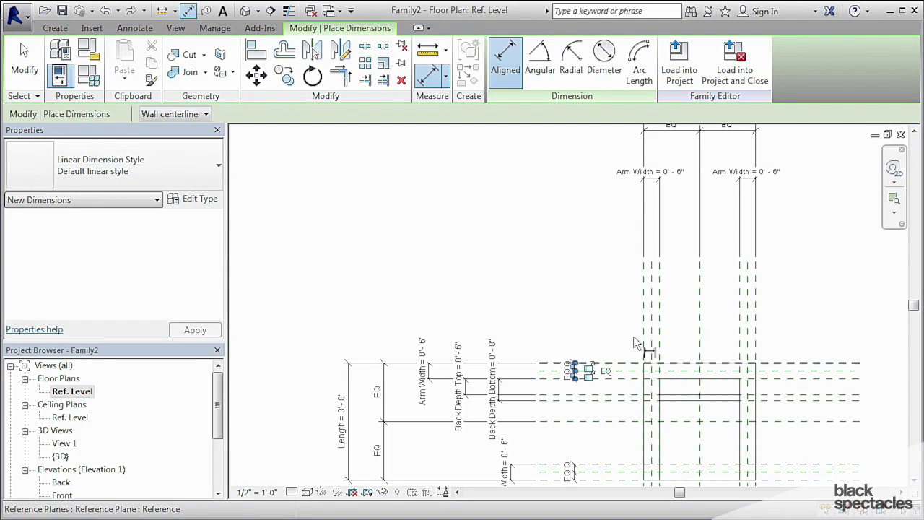
pyautogui.click(651, 318)
pyautogui.click(644, 318)
pyautogui.click(659, 316)
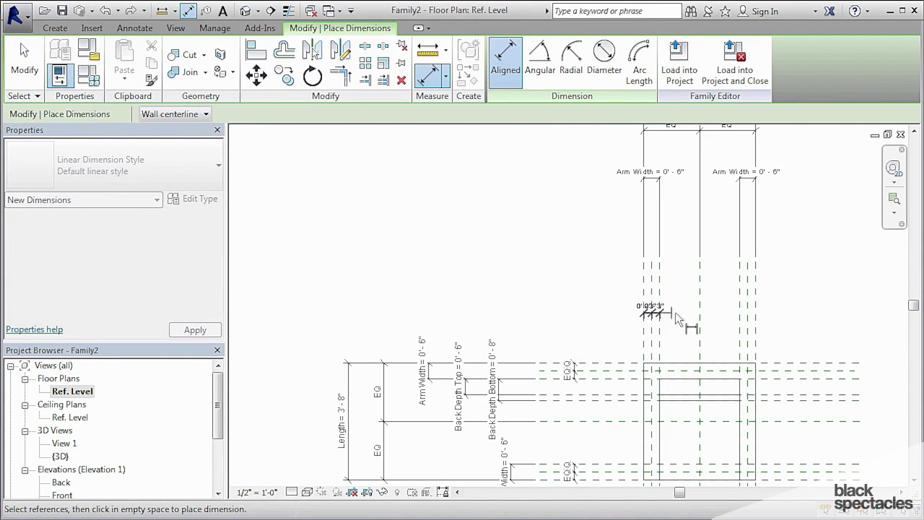
pyautogui.click(658, 309)
# Step: Dimension the three vertical planes of the right arm in one string and make their spacing equal (EQ)
pyautogui.click(739, 312)
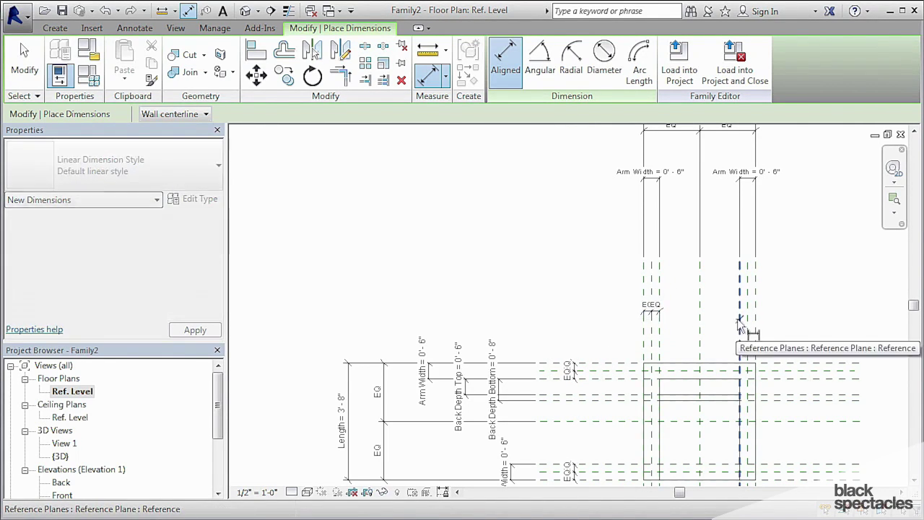
pyautogui.click(747, 312)
pyautogui.click(755, 312)
pyautogui.click(776, 310)
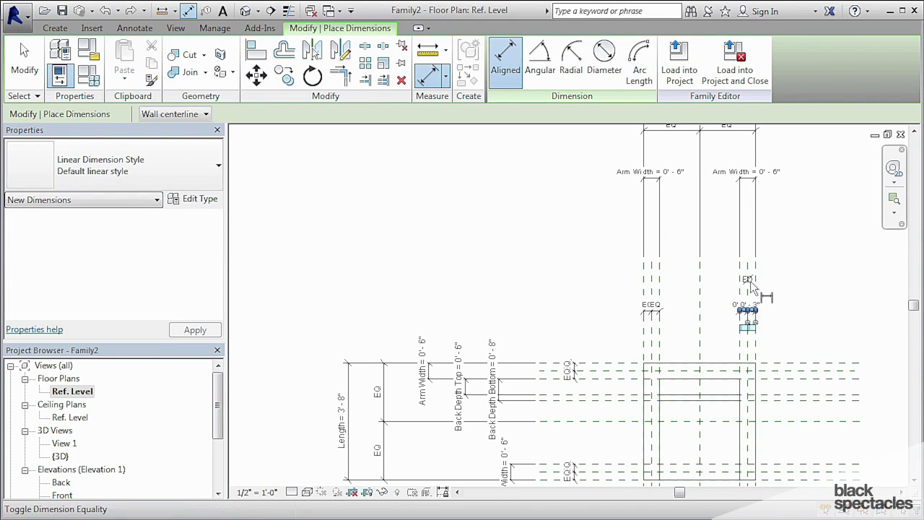
pyautogui.click(747, 280)
# Step: Start a solid blend and sketch its base circle, radius 1 1/2", centred where the middle reference planes cross at the plan's upper-left corner
pyautogui.moveTo(797, 376); pyautogui.dragTo(794, 279, button='middle')
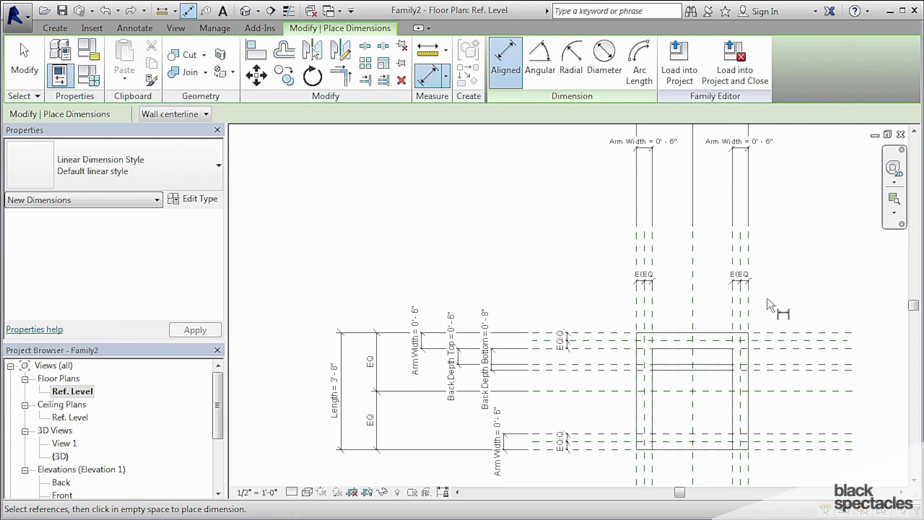
pyautogui.scroll(2, 650, 352)
pyautogui.scroll(3, 649, 346)
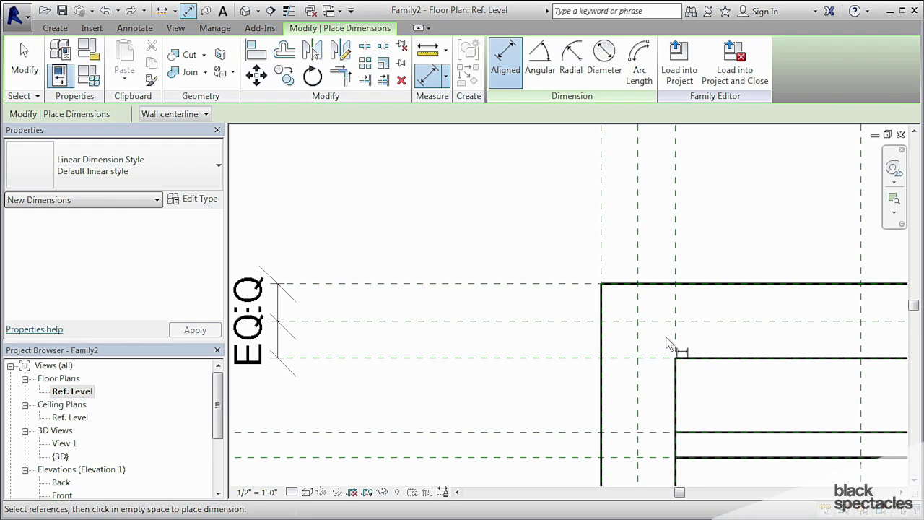
pyautogui.press('Escape')
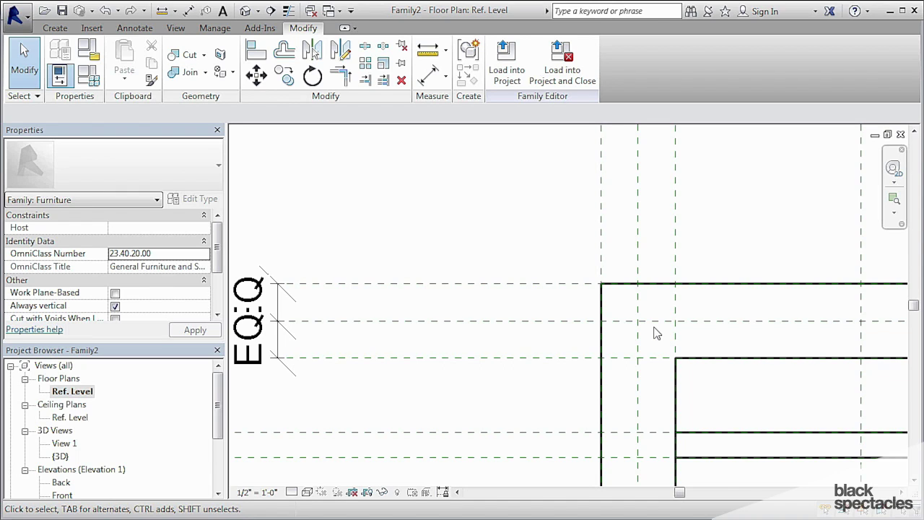
pyautogui.click(54, 28)
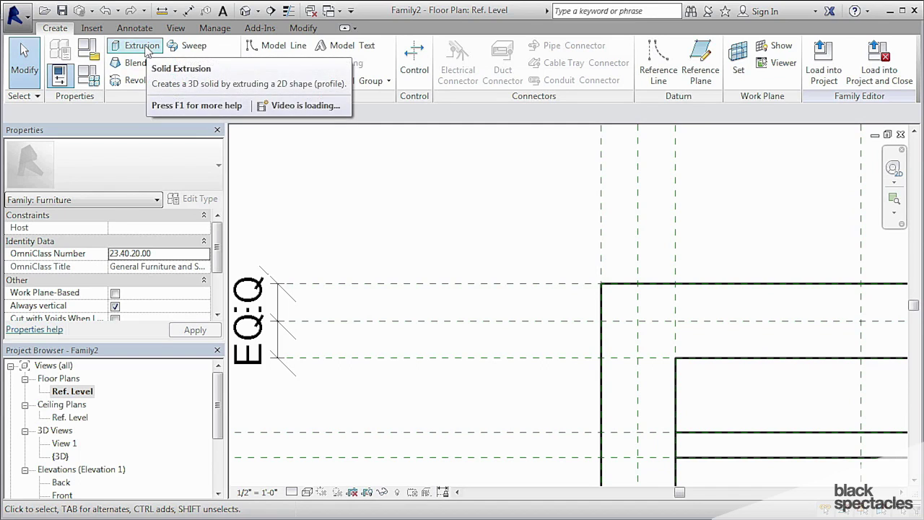
pyautogui.click(125, 65)
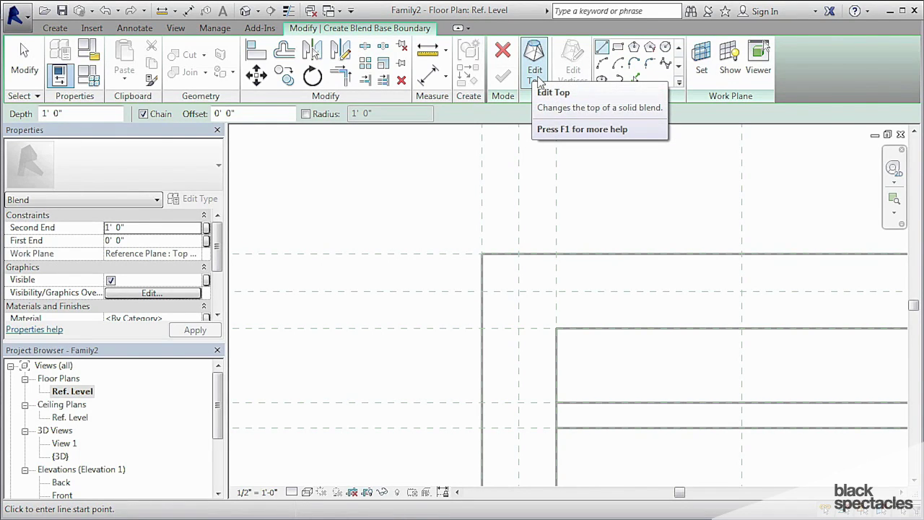
pyautogui.click(664, 47)
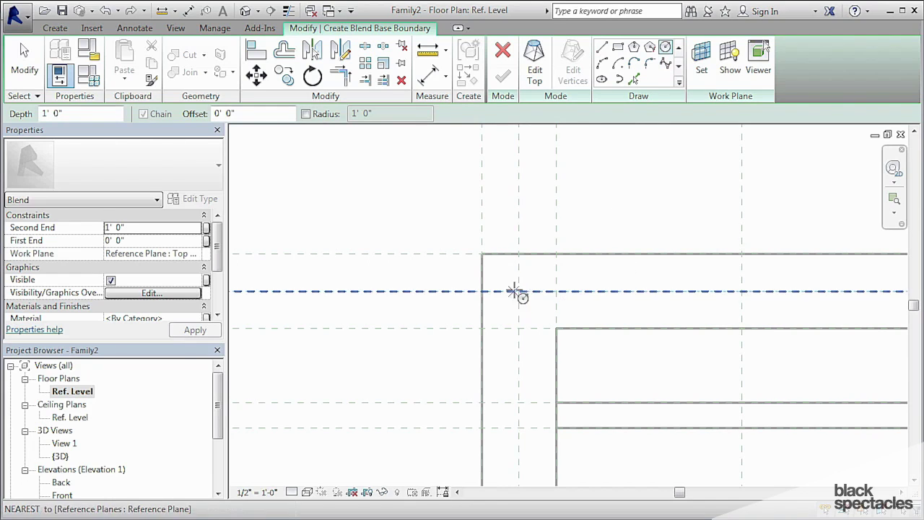
pyautogui.scroll(3, 517, 290)
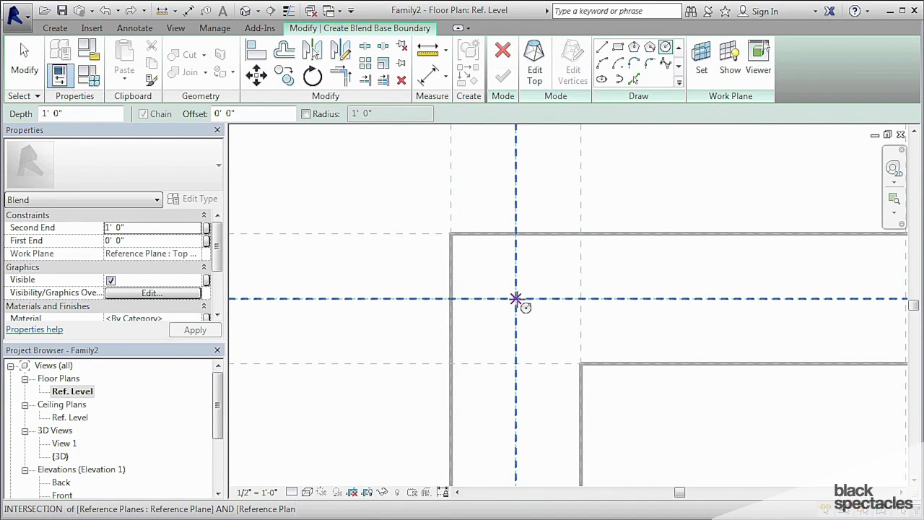
pyautogui.click(515, 298)
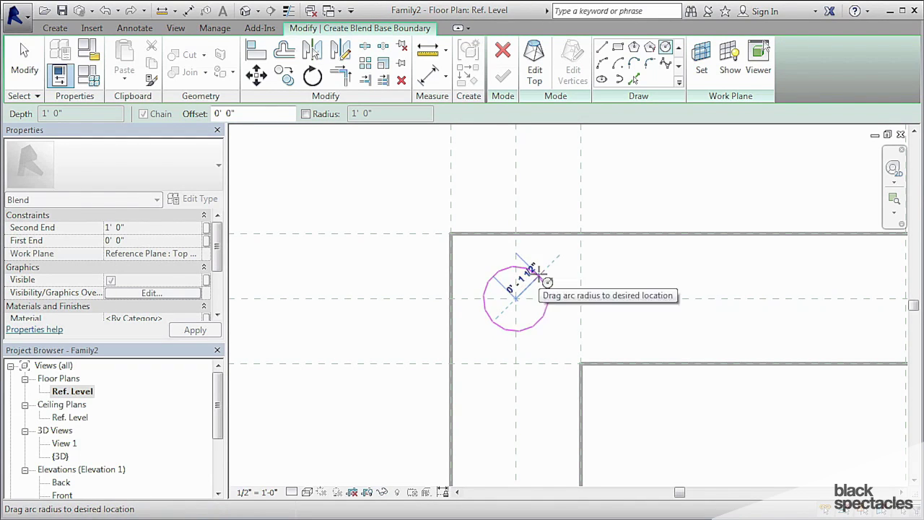
pyautogui.click(533, 267)
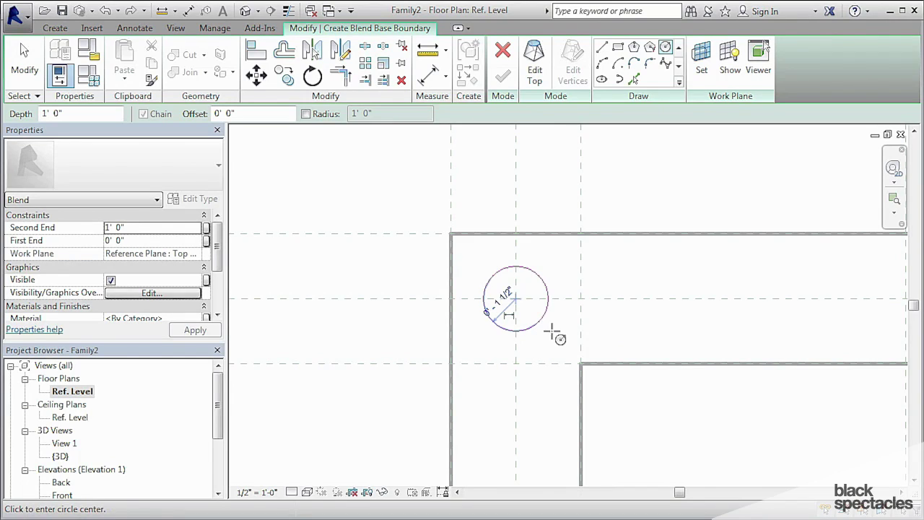
pyautogui.press('Escape')
pyautogui.press('Escape')
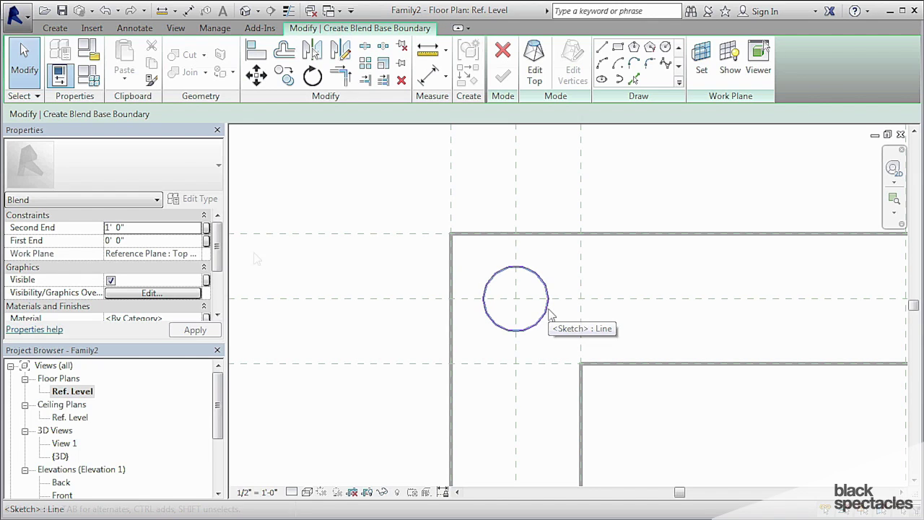
# Step: Turn on center mark visibility for the blend's base circle
pyautogui.scroll(-1, 218, 249)
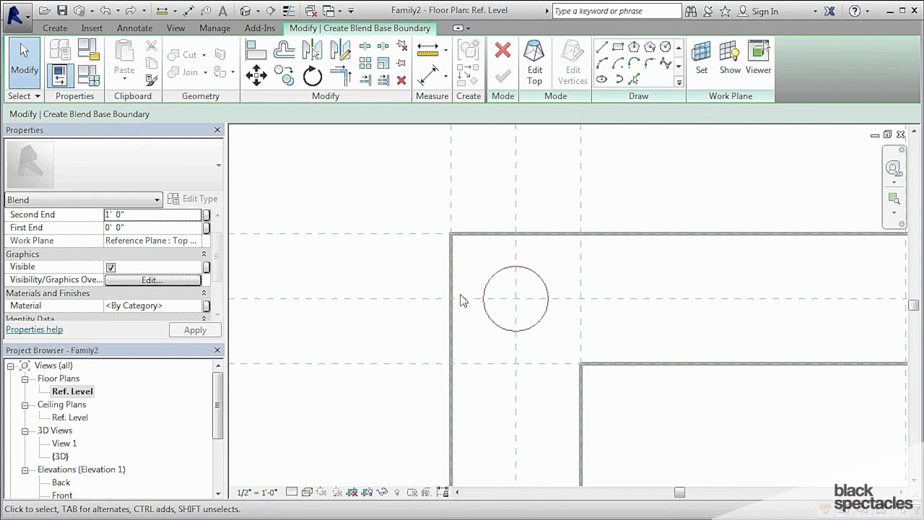
pyautogui.click(533, 280)
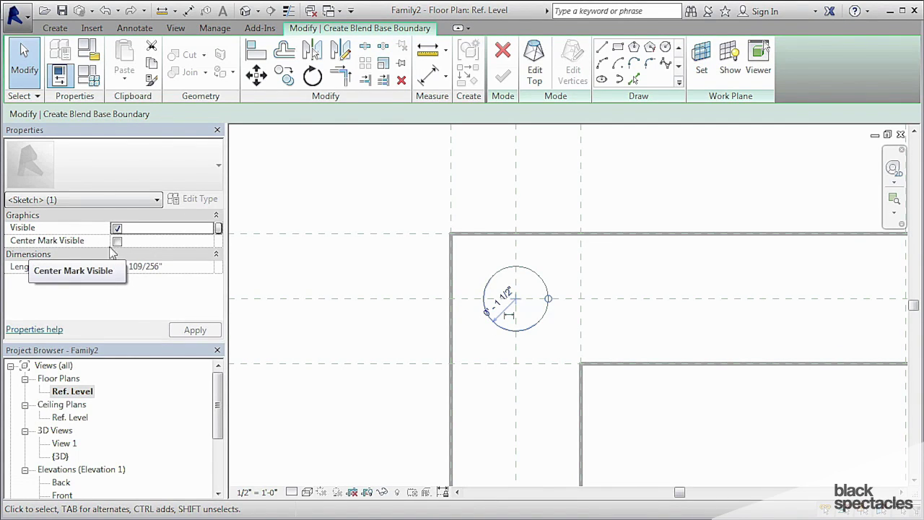
pyautogui.click(351, 360)
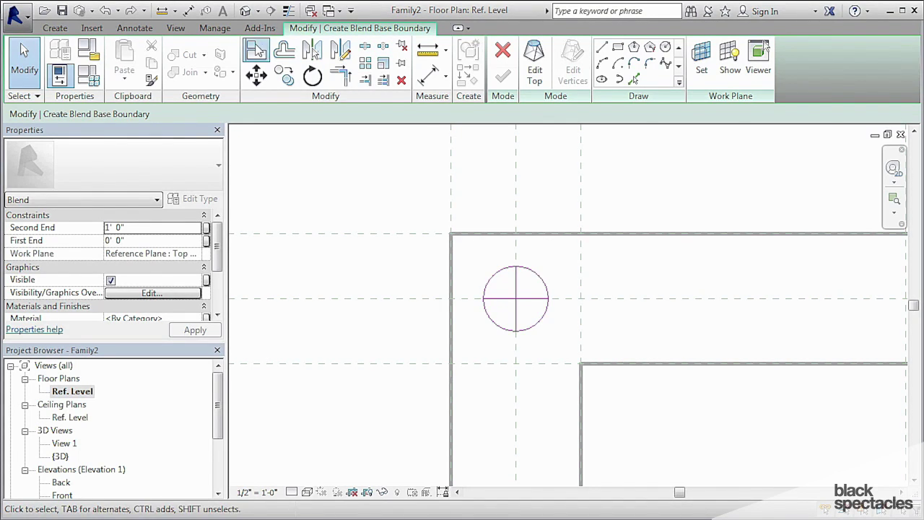
# Step: Align the base circle's center mark to the horizontal and vertical middle reference planes and lock both alignments
pyautogui.click(312, 52)
pyautogui.click(599, 298)
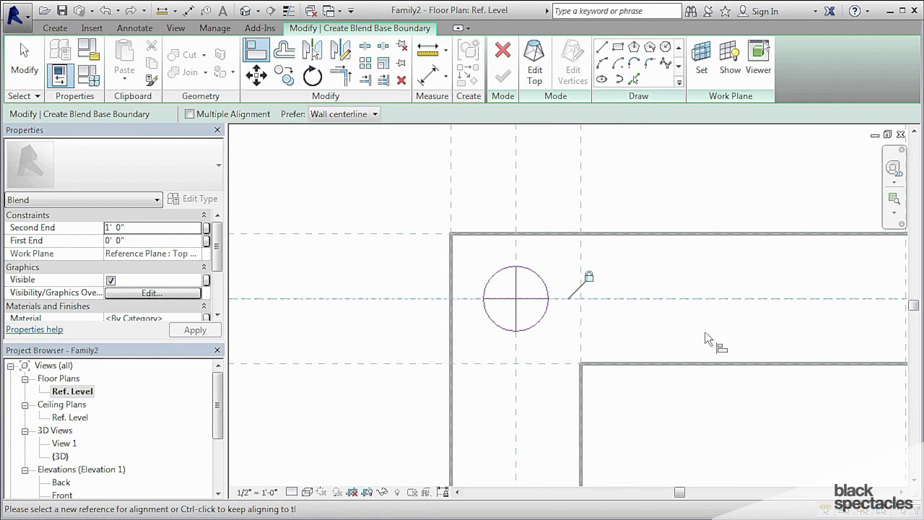
pyautogui.click(534, 302)
pyautogui.press('Escape')
pyautogui.press('Escape')
# Step: Make the base circle's temporary radius dimension permanent
pyautogui.click(549, 303)
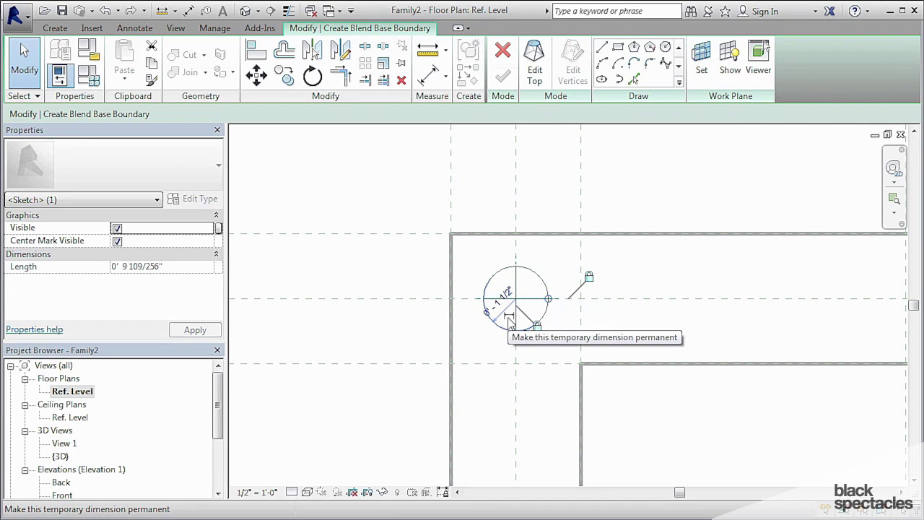
pyautogui.click(510, 318)
pyautogui.click(554, 395)
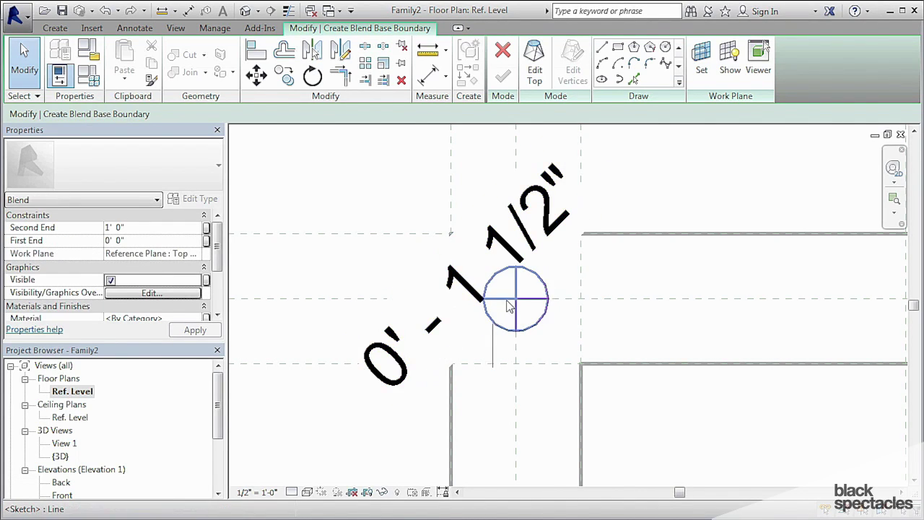
# Step: Label the circle's radius dimension with a new family type parameter named Leg Radius
pyautogui.click(509, 292)
pyautogui.click(336, 115)
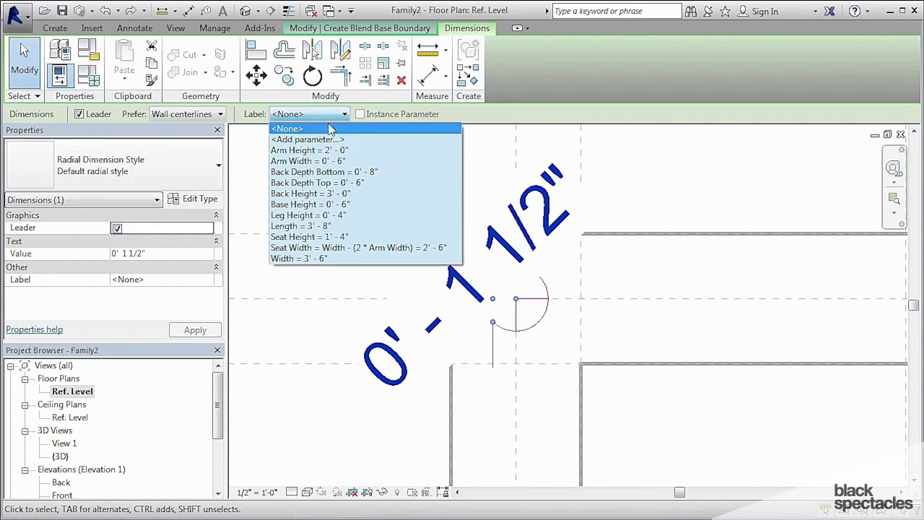
pyautogui.click(319, 140)
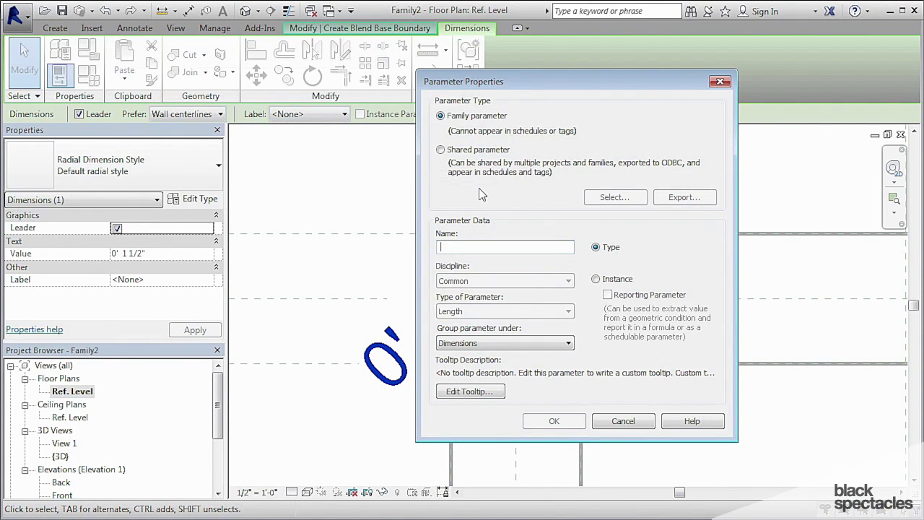
pyautogui.write('Leg Radius')
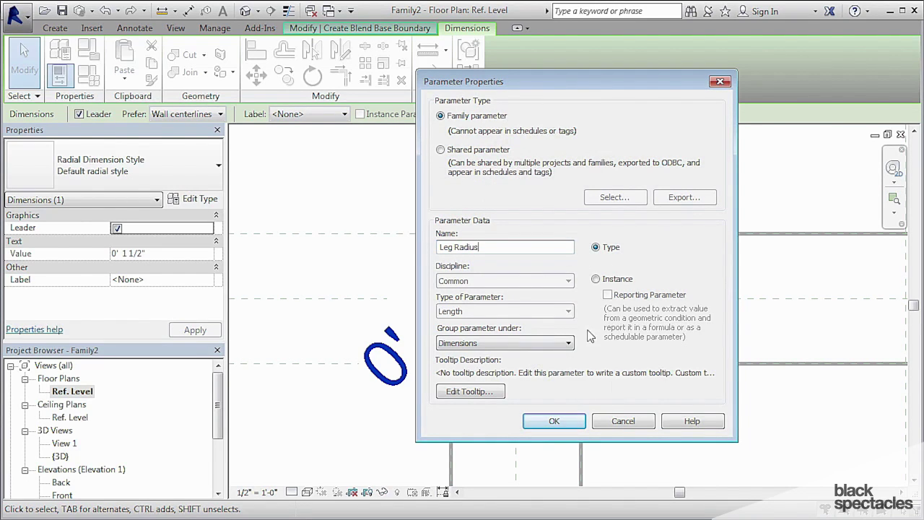
pyautogui.click(554, 421)
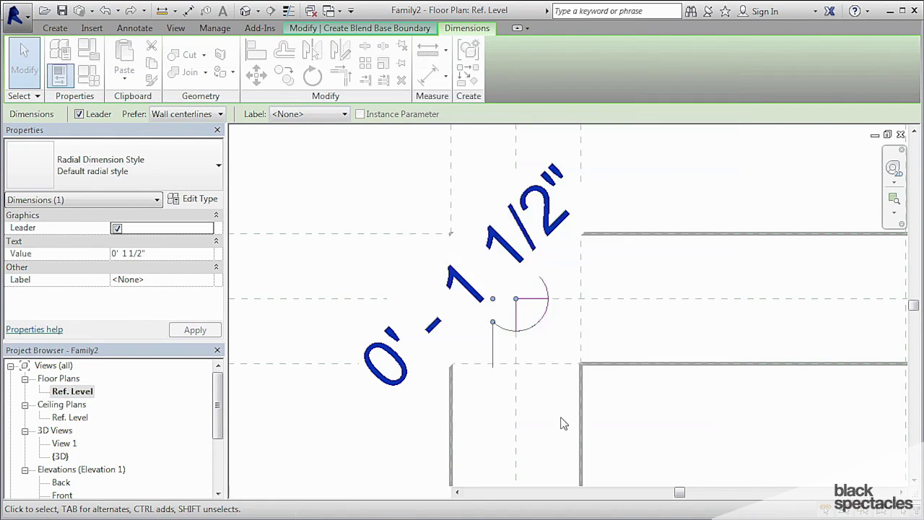
pyautogui.click(605, 350)
# Step: Switch to the blend's top boundary and sketch a rectangle about 4" by 3 3/4" around the base circle
pyautogui.scroll(-3, 621, 332)
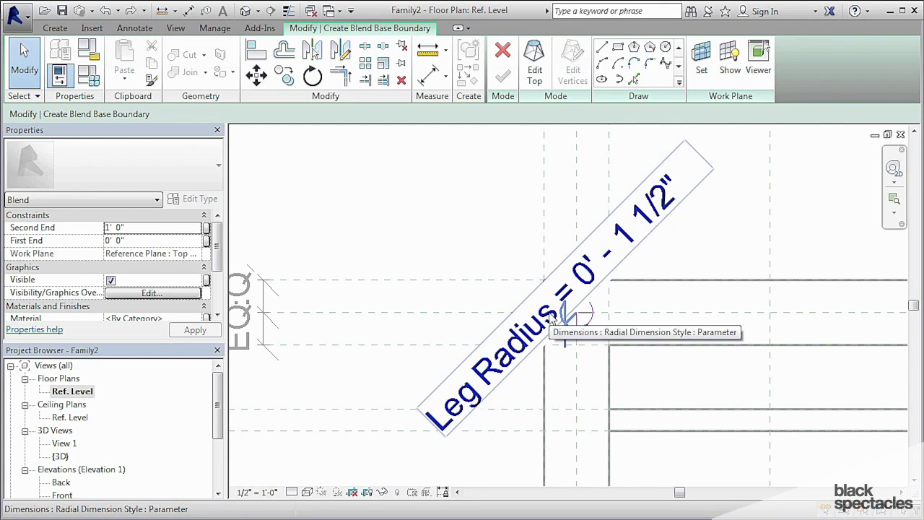
pyautogui.click(534, 63)
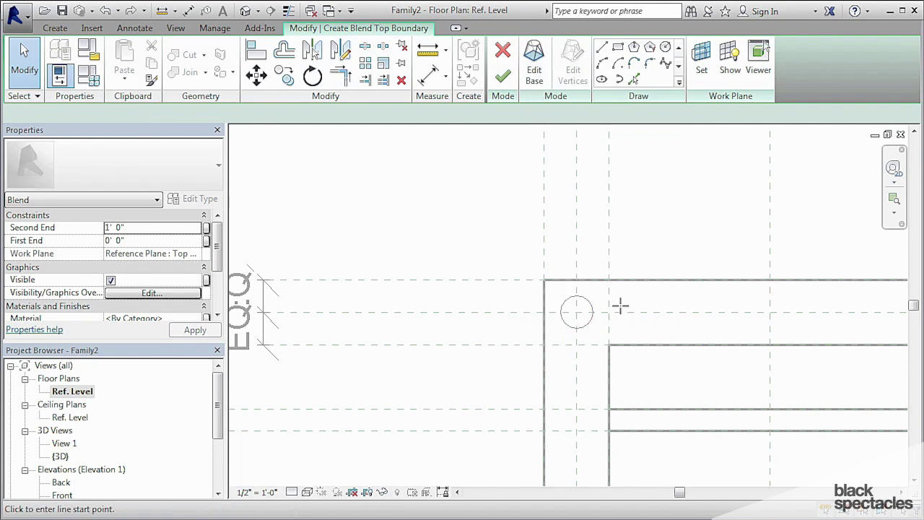
pyautogui.scroll(2, 592, 320)
pyautogui.click(618, 47)
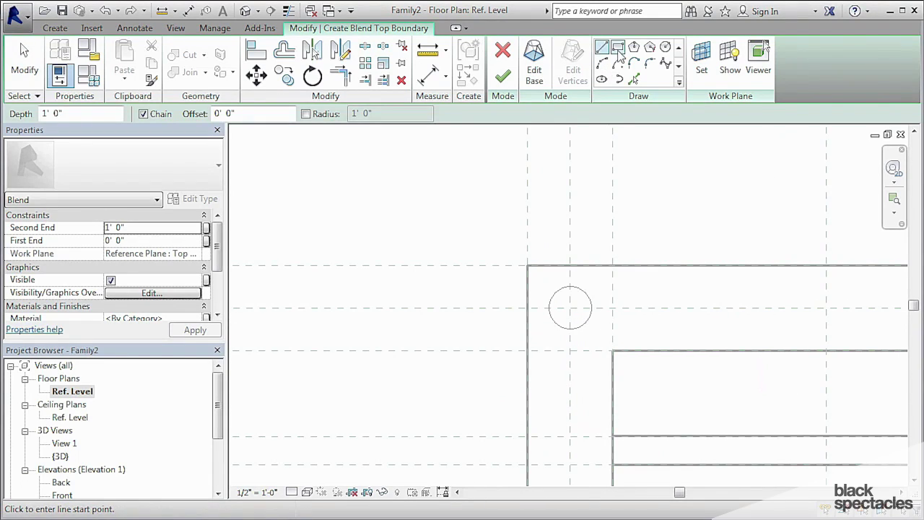
pyautogui.click(541, 283)
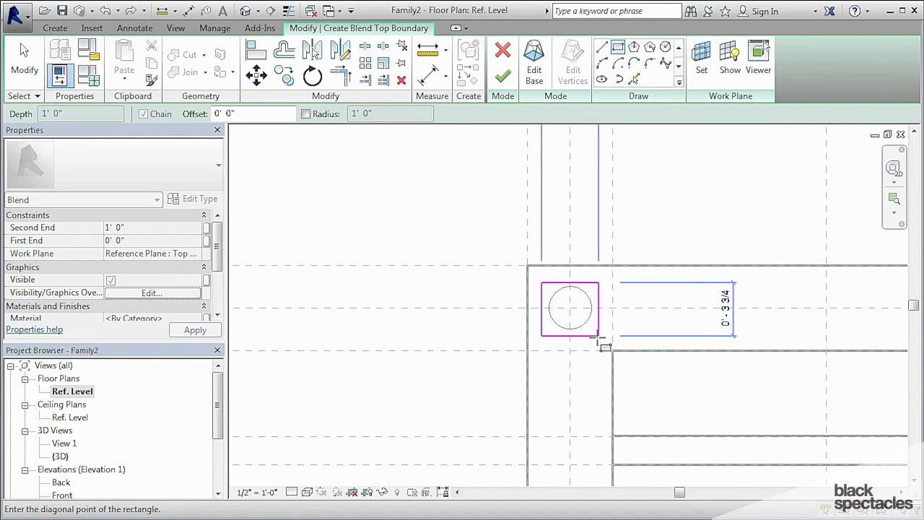
pyautogui.click(597, 336)
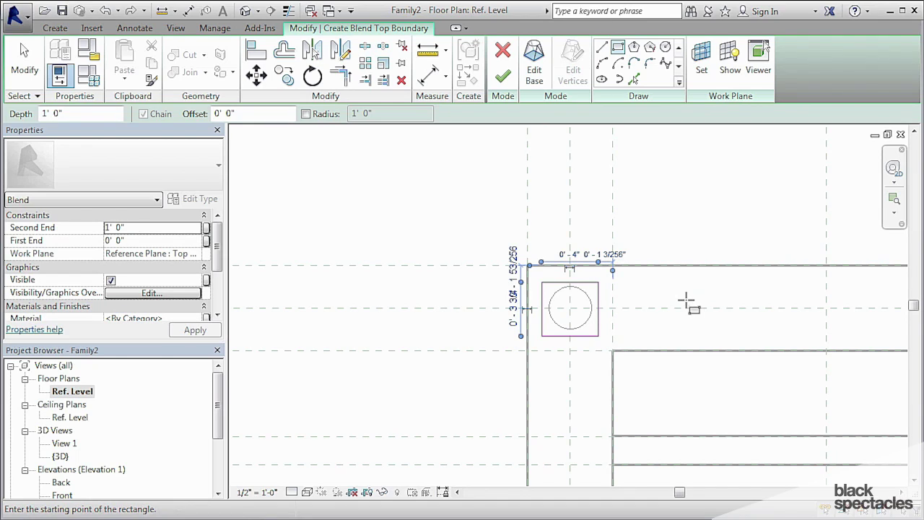
pyautogui.press('Escape')
pyautogui.press('Escape')
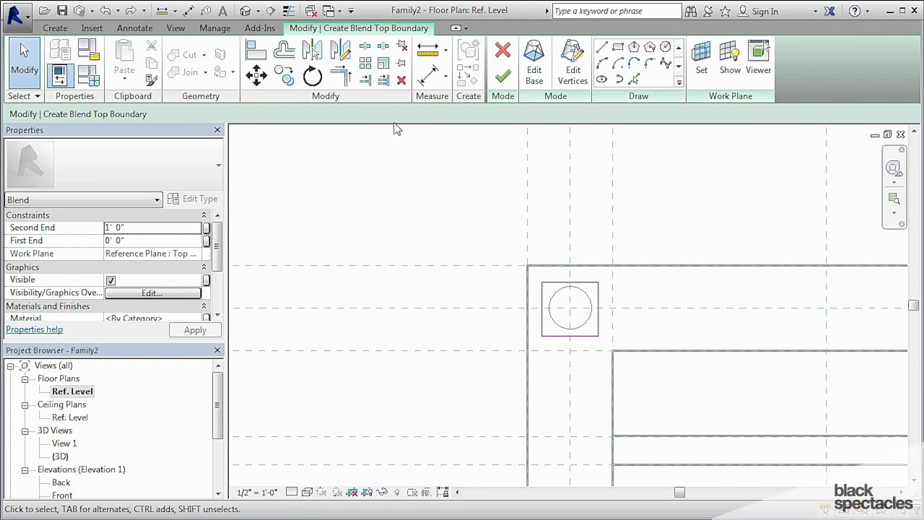
# Step: Dimension the rectangle's two vertical sides with the vertical middle reference plane and make the spacing equal (EQ)
pyautogui.press('d')
pyautogui.press('i')
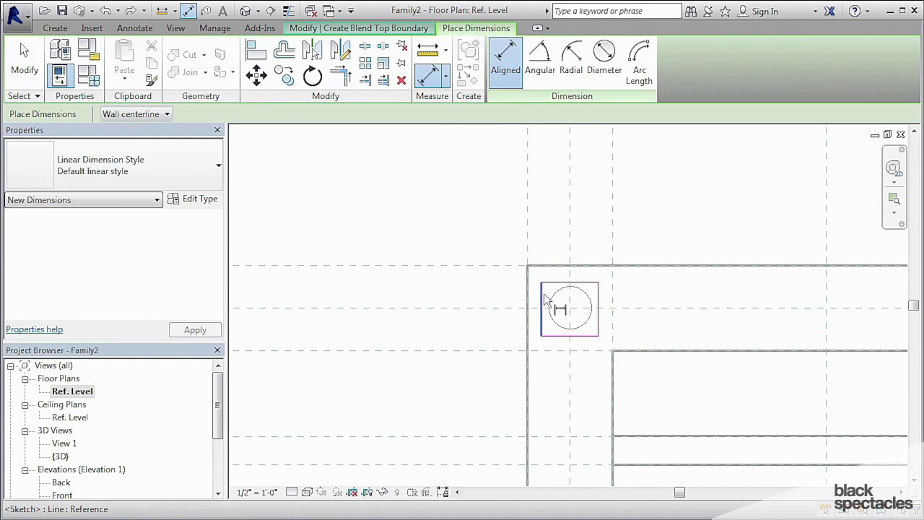
pyautogui.click(573, 228)
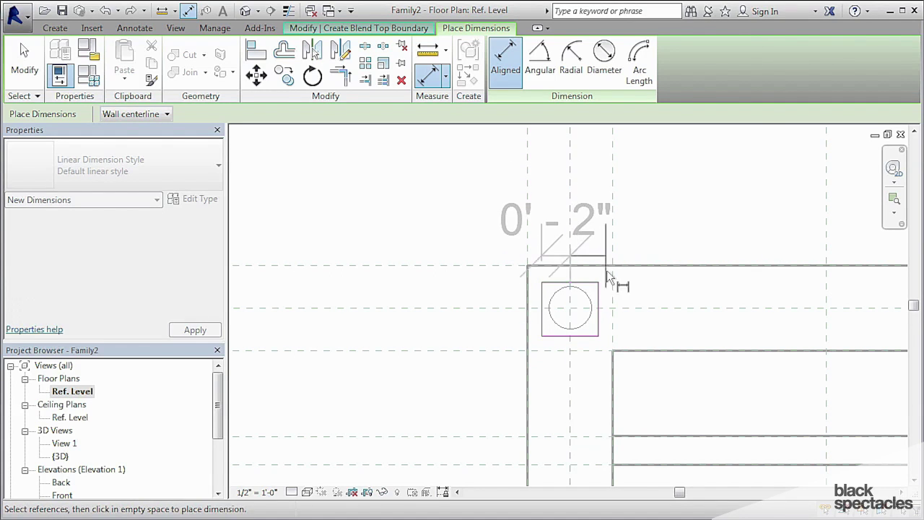
pyautogui.click(598, 310)
pyautogui.moveTo(678, 227); pyautogui.dragTo(700, 318, button='middle')
pyautogui.scroll(-2, 625, 242)
pyautogui.click(588, 154)
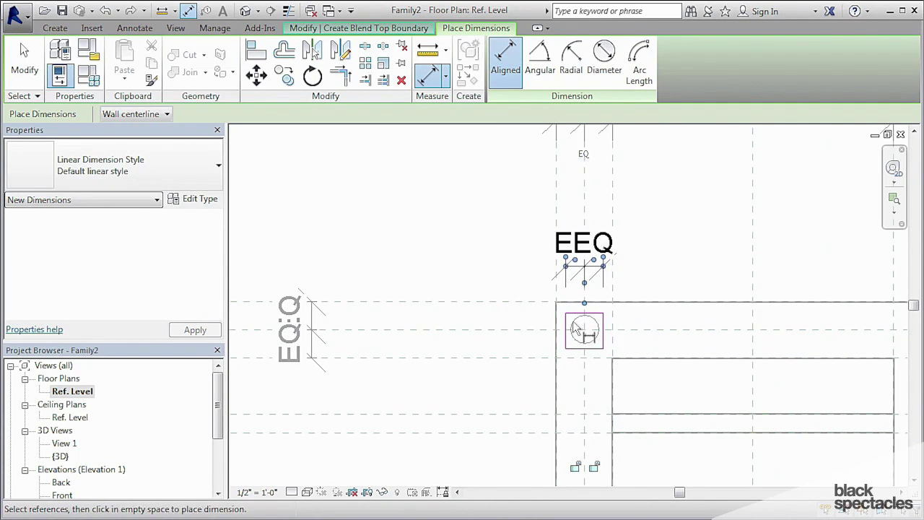
# Step: Dimension the rectangle's two horizontal sides with the horizontal middle reference plane and make the spacing equal (EQ)
pyautogui.scroll(2, 575, 318)
pyautogui.click(576, 317)
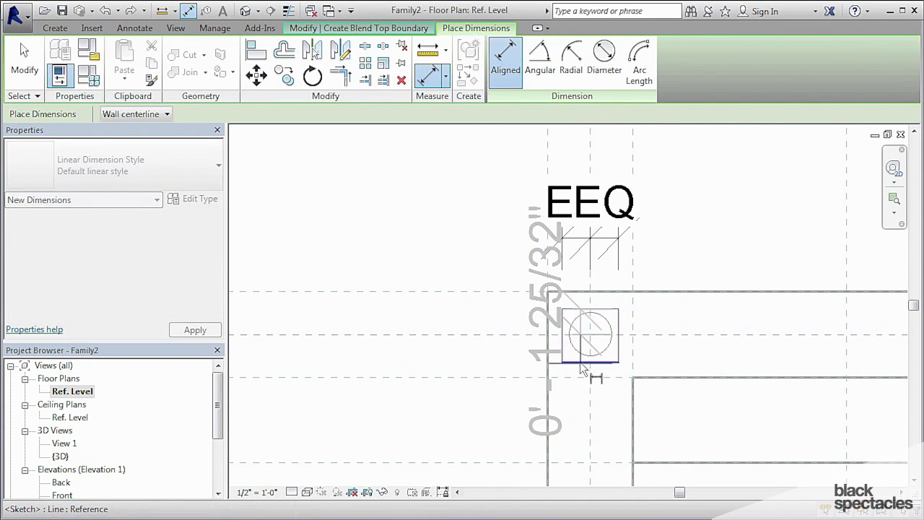
pyautogui.moveTo(476, 334); pyautogui.dragTo(617, 325, button='middle')
pyautogui.click(578, 328)
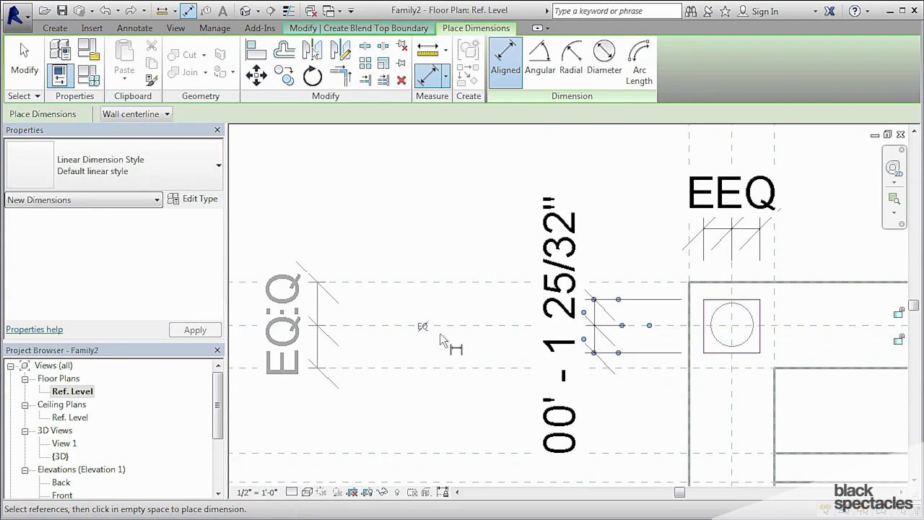
# Step: Add overall dimensions for the top rectangle's height and width outside the equality strings
pyautogui.click(720, 302)
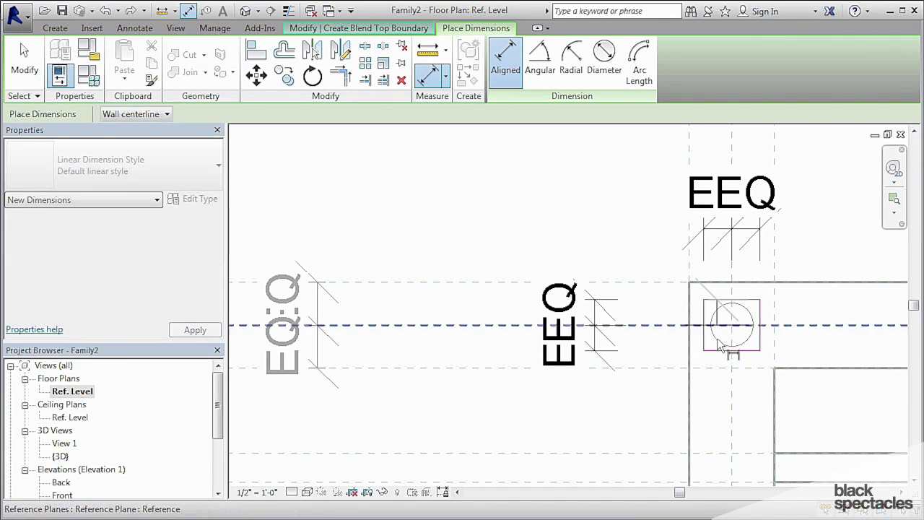
pyautogui.click(720, 350)
pyautogui.click(491, 326)
pyautogui.click(715, 323)
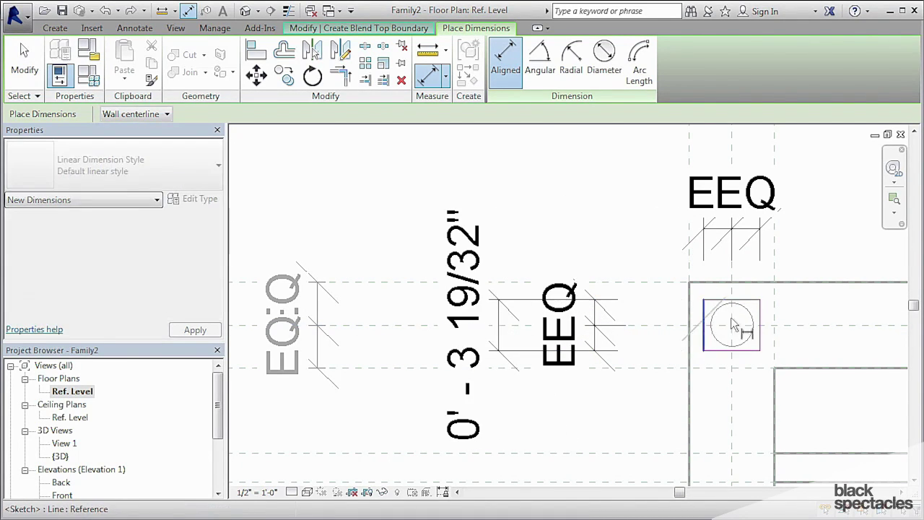
pyautogui.moveTo(798, 170); pyautogui.dragTo(792, 271, button='middle')
pyautogui.click(797, 234)
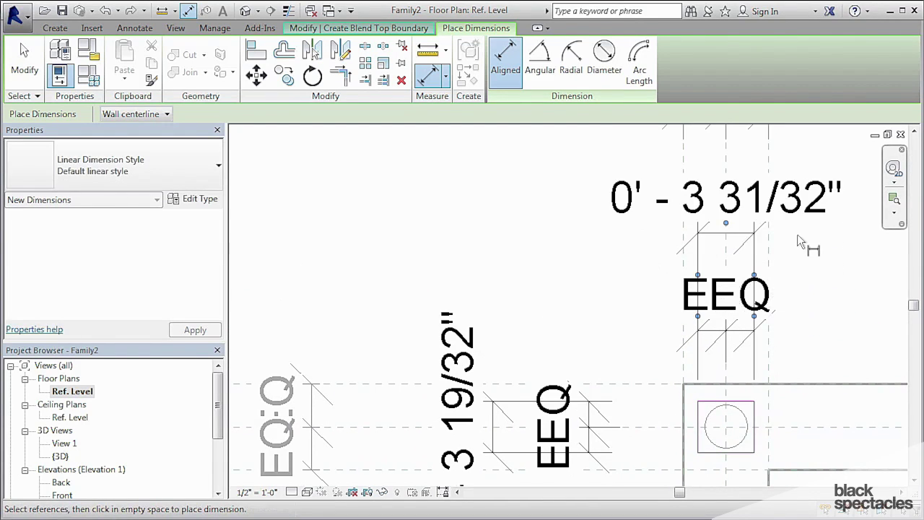
pyautogui.scroll(-2, 807, 254)
pyautogui.press('Escape')
pyautogui.press('Escape')
# Step: Label both overall dimensions of the top rectangle with a new family type parameter named Leg Width
pyautogui.click(676, 221)
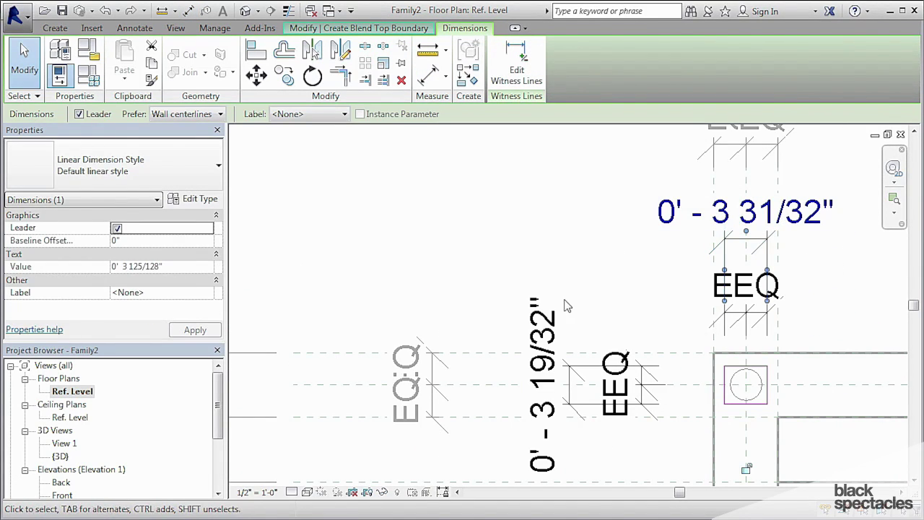
pyautogui.press('ctrl')
pyautogui.keyDown('ctrl'); pyautogui.click(553, 323); pyautogui.keyUp('ctrl')
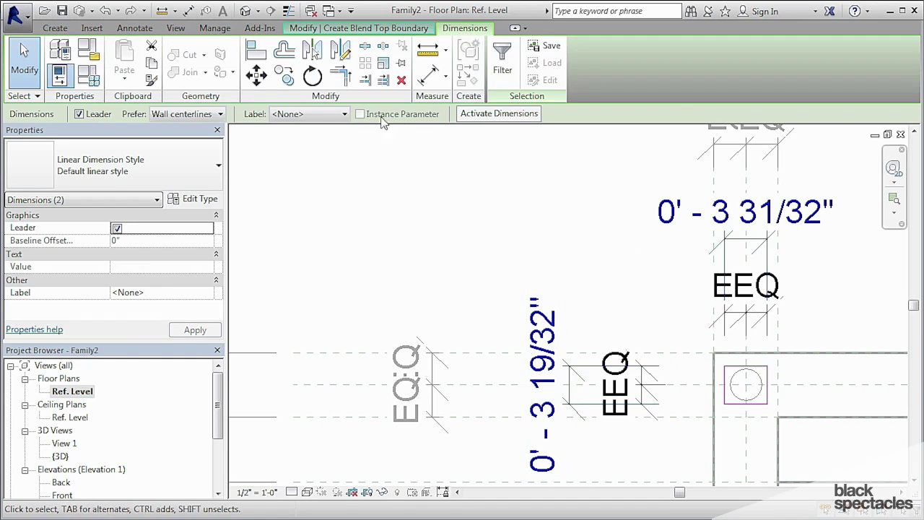
pyautogui.click(341, 115)
pyautogui.click(303, 136)
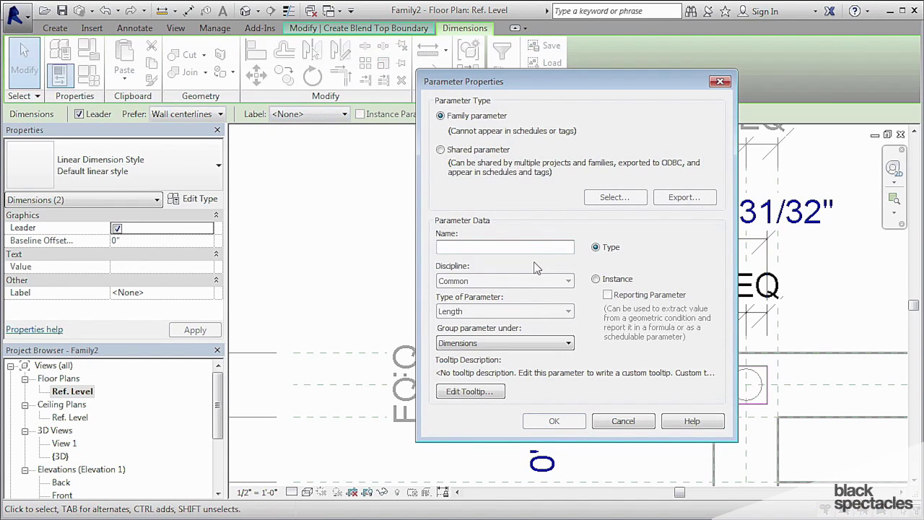
pyautogui.write('Leg Width')
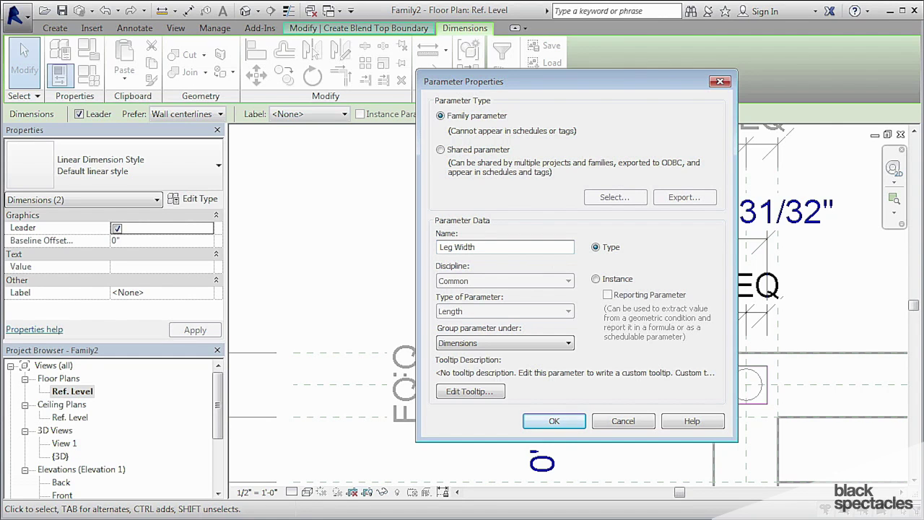
pyautogui.click(553, 421)
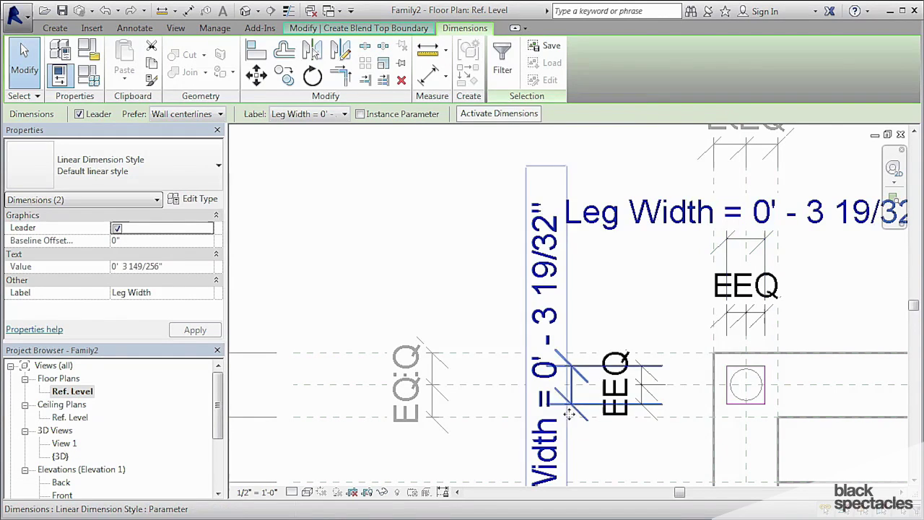
# Step: Finish the top boundary sketch to complete the leg blend
pyautogui.scroll(-2, 639, 351)
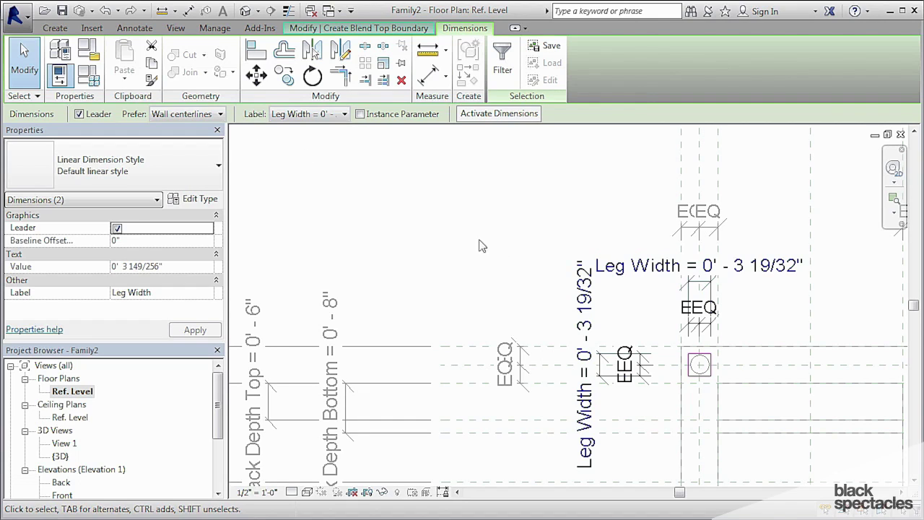
pyautogui.click(401, 30)
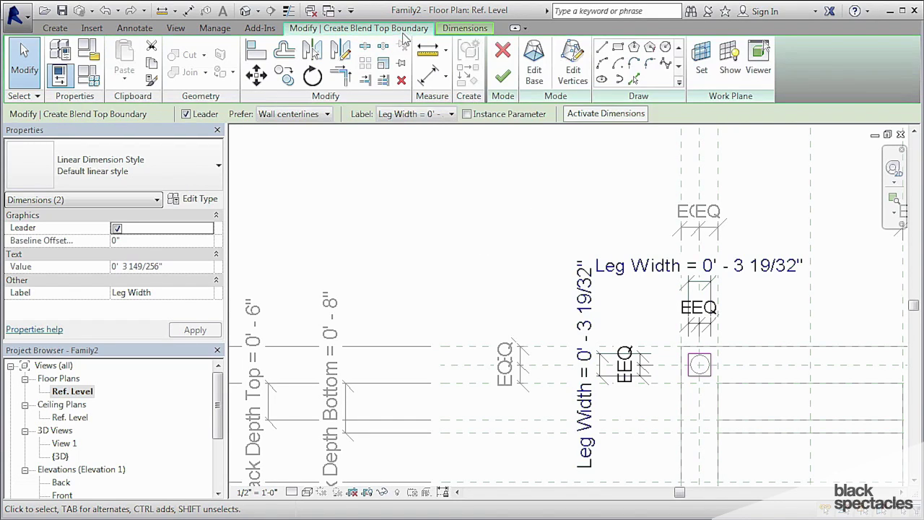
pyautogui.click(503, 76)
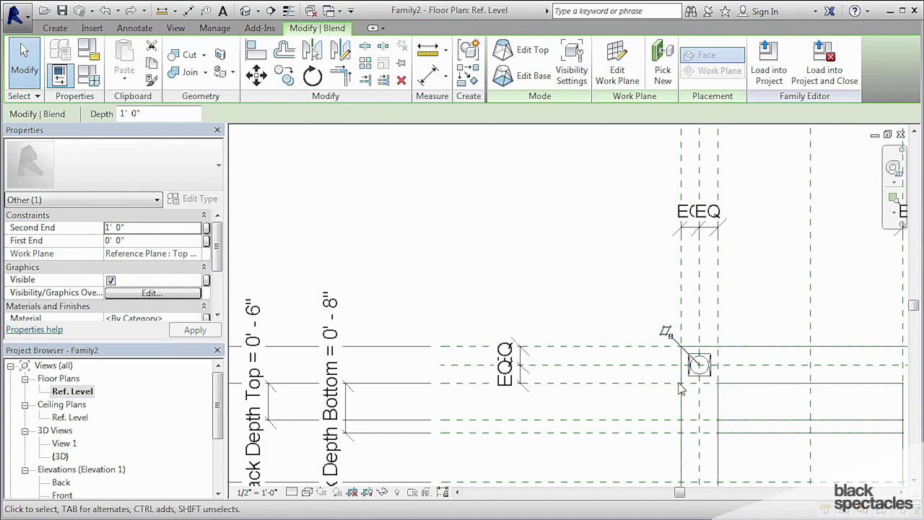
# Step: Set the Leg Radius parameter to 3/4" and Leg Width to 2" in the family types
pyautogui.click(88, 74)
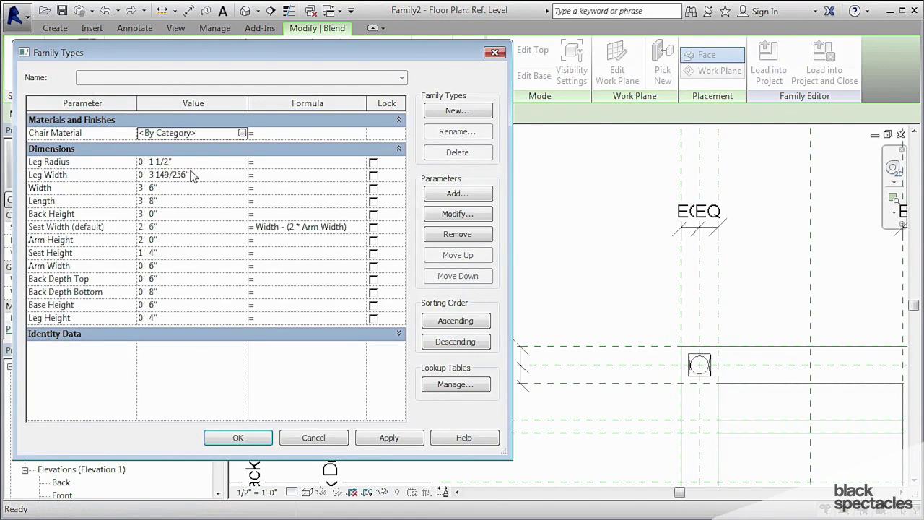
pyautogui.click(118, 158)
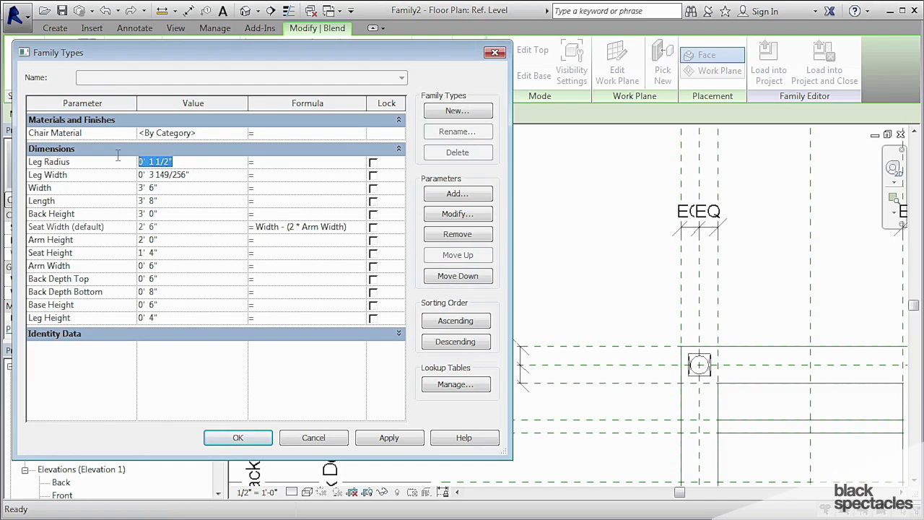
pyautogui.write('.75')
pyautogui.press('Tab')
pyautogui.click(109, 176)
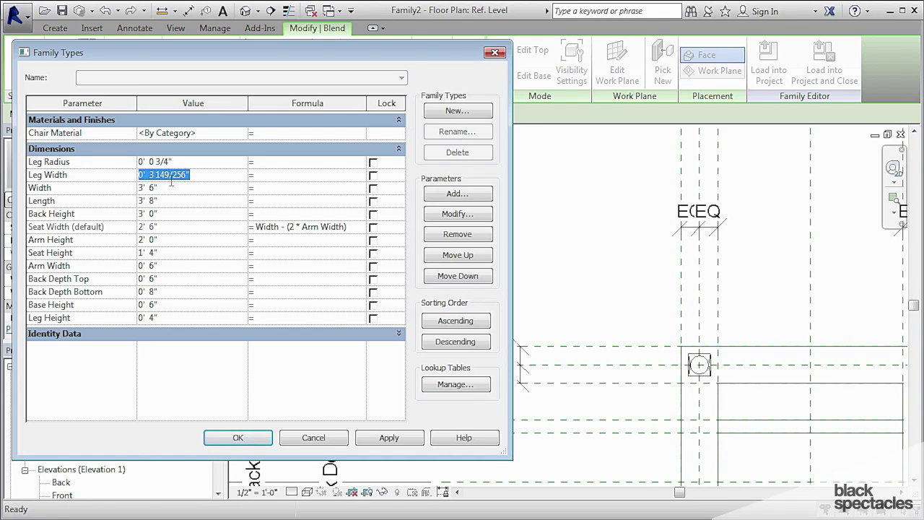
pyautogui.write('2')
pyautogui.click(387, 438)
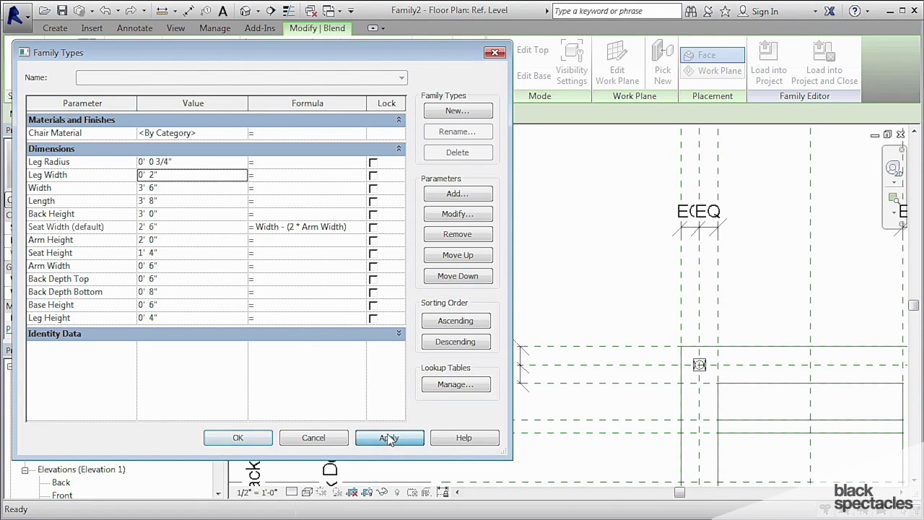
pyautogui.click(239, 437)
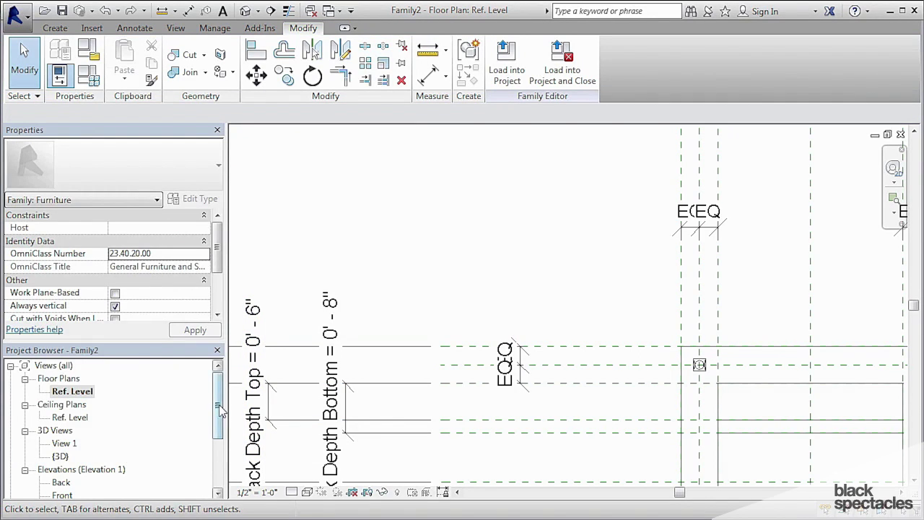
# Step: In the Front elevation, change the leg blend's work plane to Level : Ref. Level
pyautogui.scroll(-1, 185, 467)
pyautogui.doubleClick(62, 456)
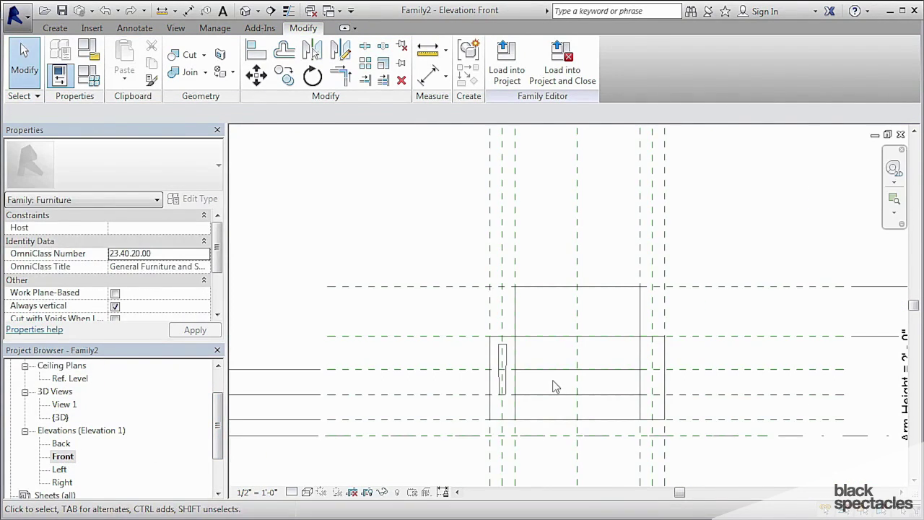
pyautogui.scroll(5, 498, 386)
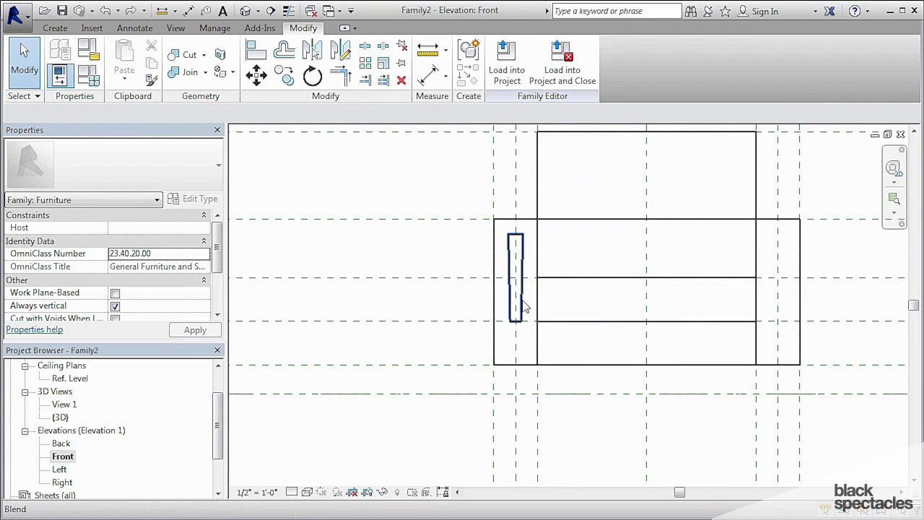
pyautogui.click(521, 299)
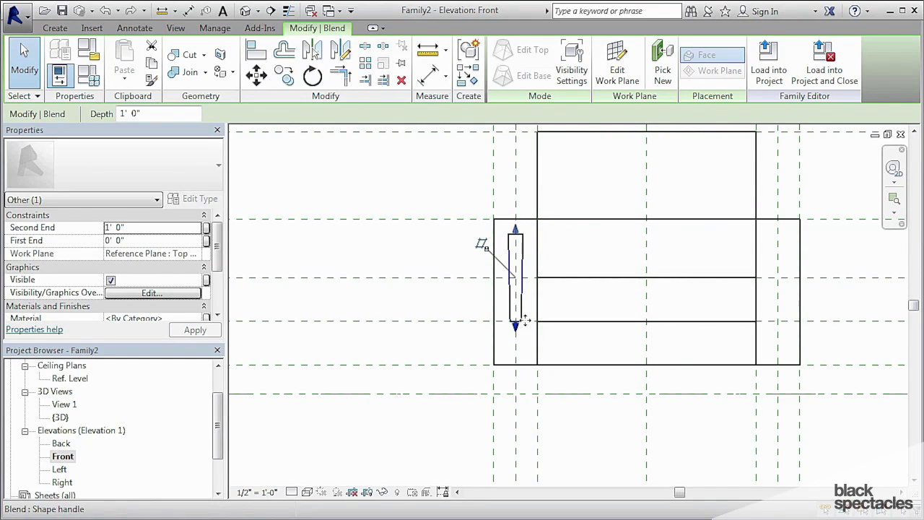
pyautogui.click(615, 76)
pyautogui.click(467, 267)
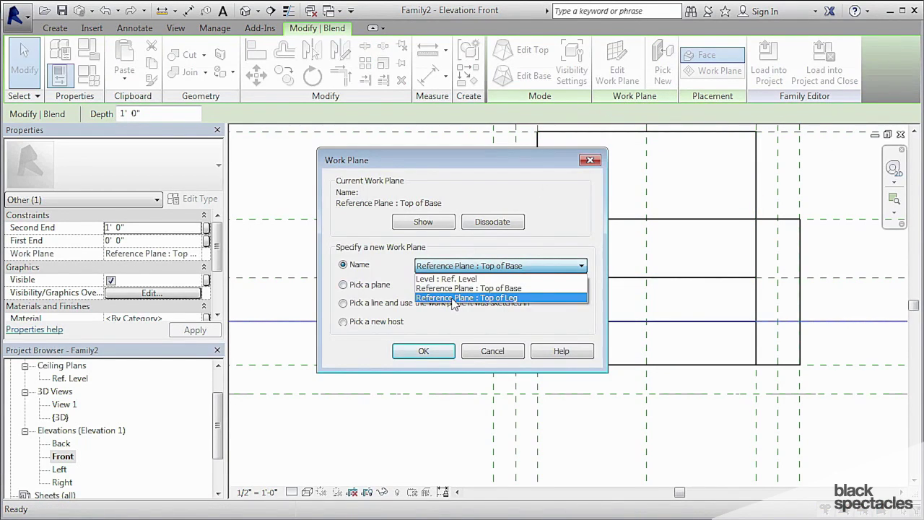
pyautogui.click(443, 279)
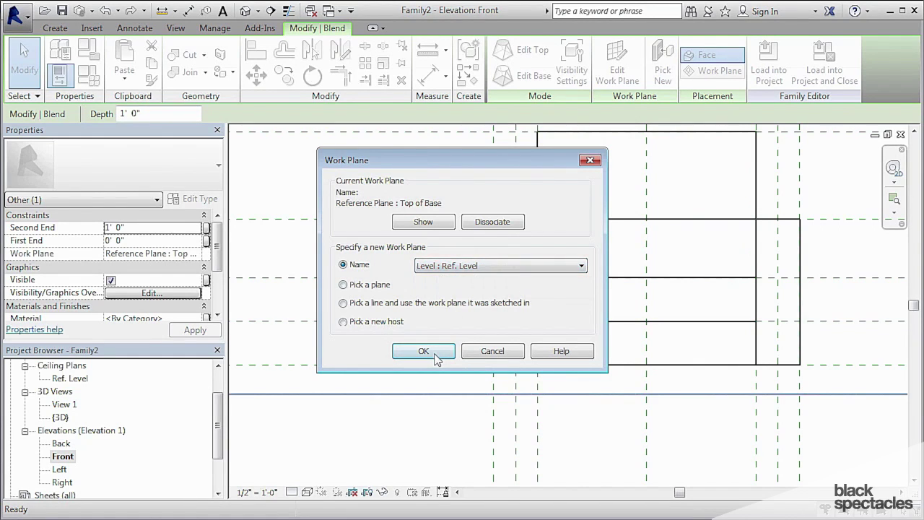
pyautogui.click(423, 351)
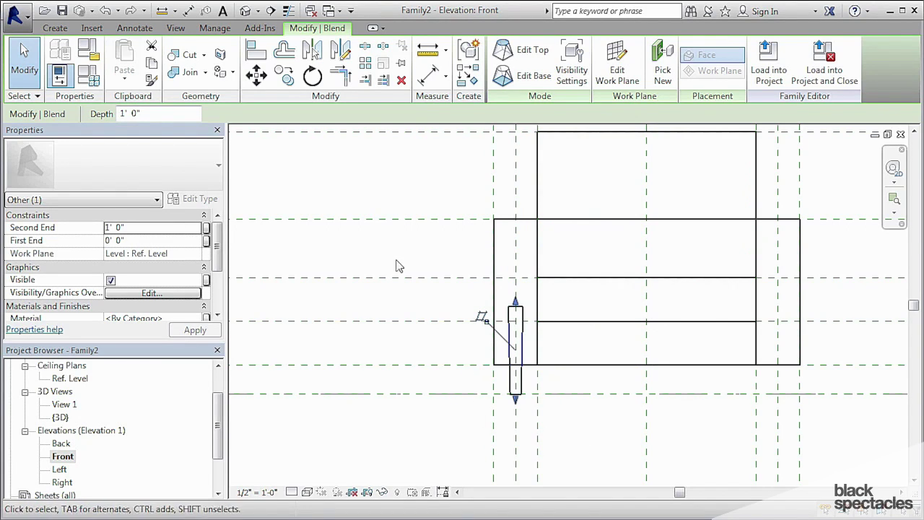
# Step: Align the top of the leg blend to the Top of Leg reference plane at the underside of the armchair
pyautogui.press('a')
pyautogui.press('l')
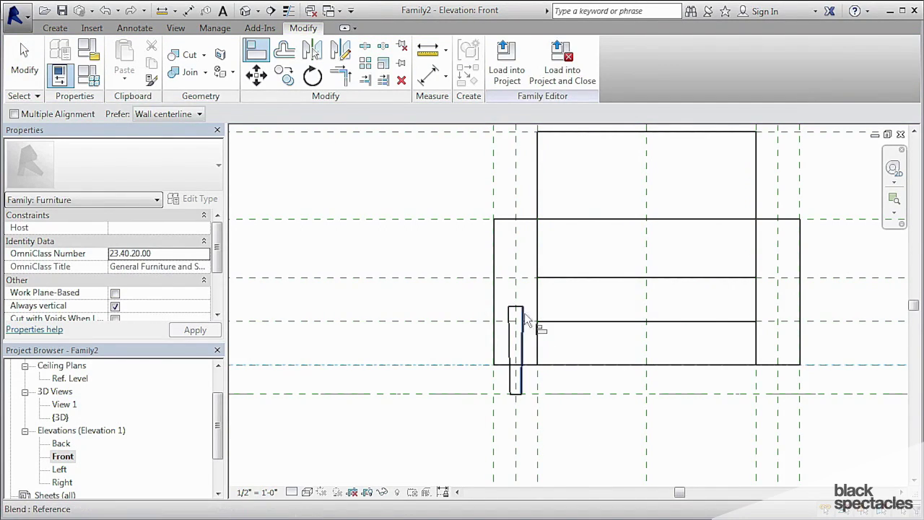
pyautogui.click(557, 366)
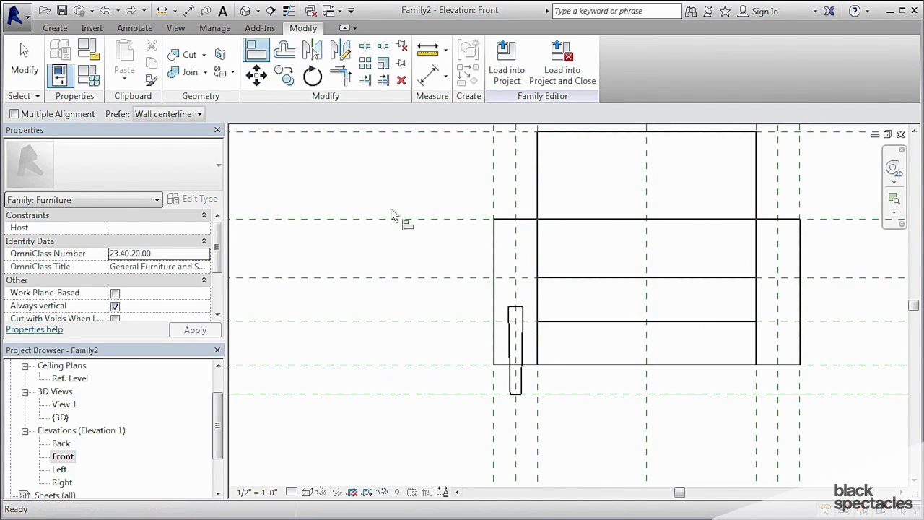
pyautogui.click(515, 309)
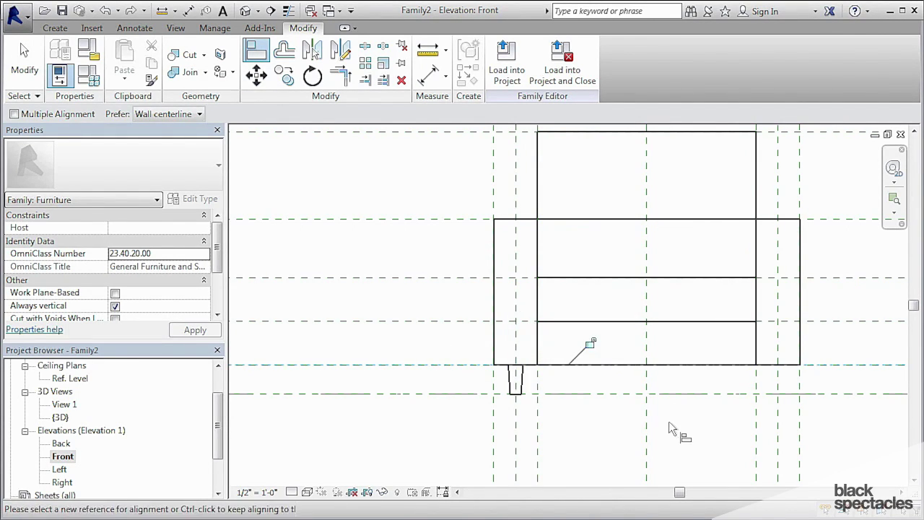
pyautogui.moveTo(605, 437); pyautogui.dragTo(667, 437, button='middle')
pyautogui.press('Escape')
pyautogui.press('Escape')
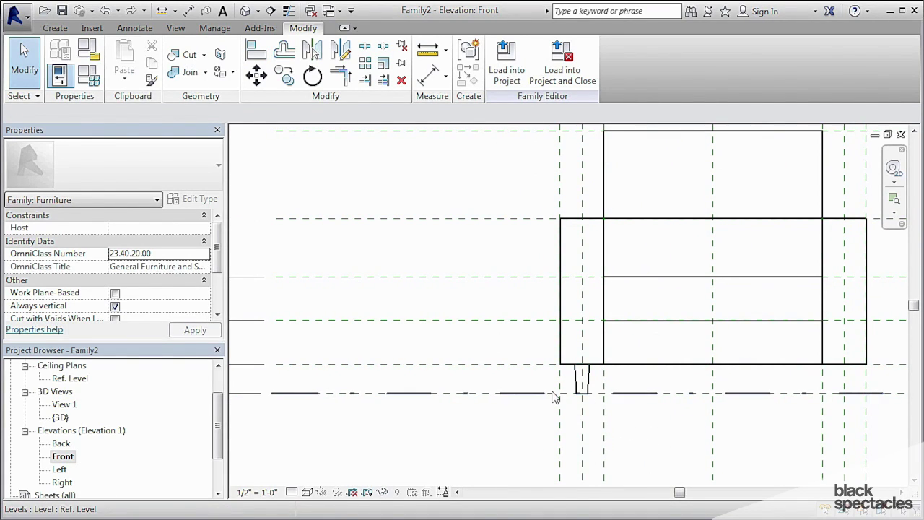
# Step: Set the Leg Radius parameter to 3/8" and Leg Width to 1.5" in the family types
pyautogui.click(88, 75)
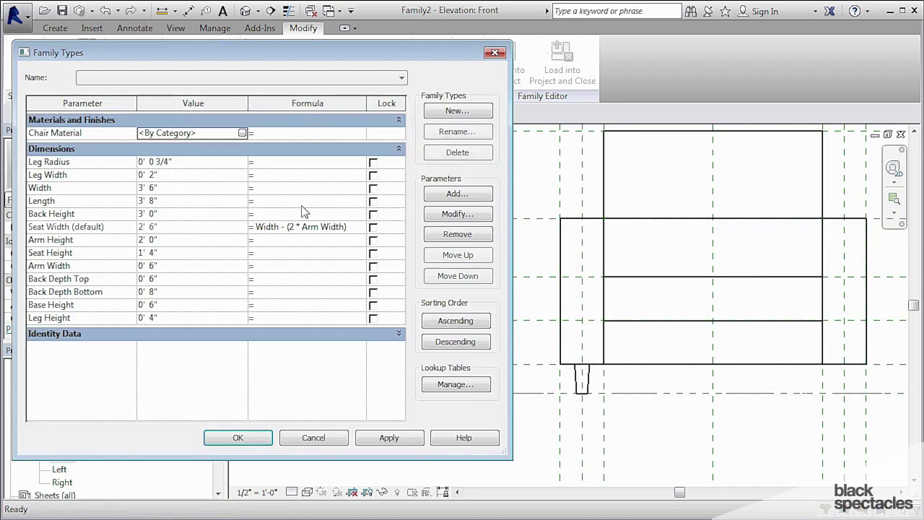
pyautogui.click(166, 161)
pyautogui.doubleClick(166, 162)
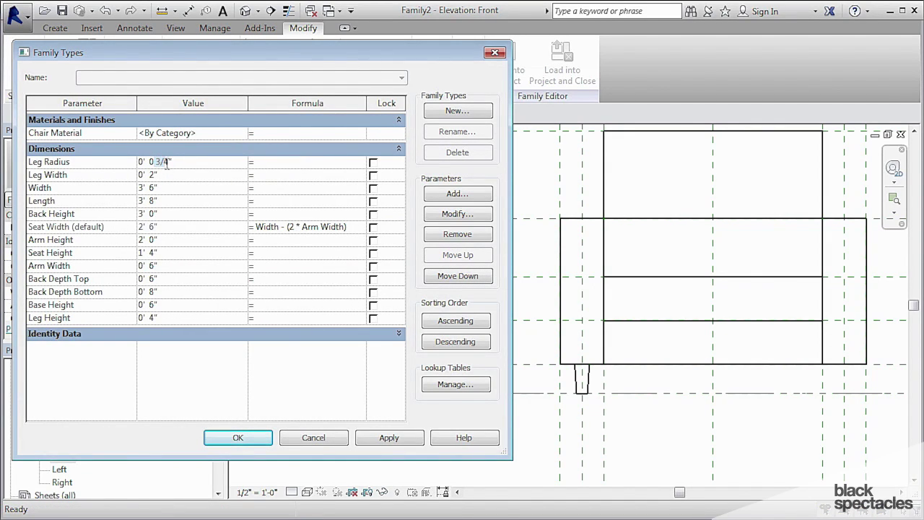
pyautogui.write('8')
pyautogui.click(163, 175)
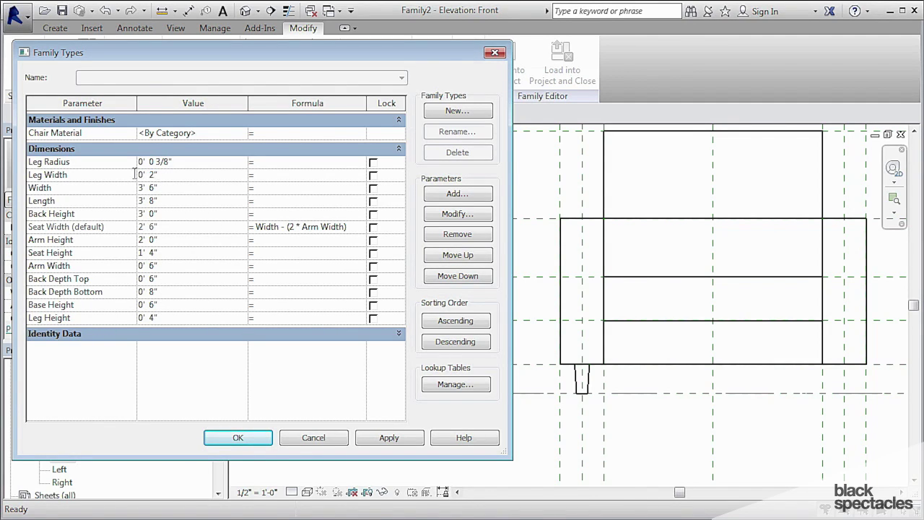
pyautogui.write('1')
pyautogui.write('1.5"')
pyautogui.press('Tab')
pyautogui.click(237, 438)
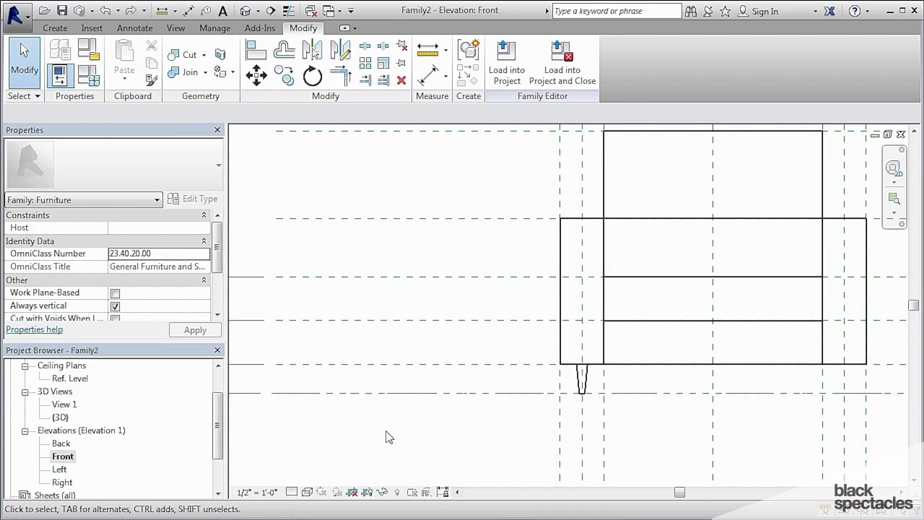
# Step: Examine the tapered leg in elevation and return to the Ref. Level floor plan to check its placement at the chair's corner
pyautogui.scroll(3, 592, 392)
pyautogui.scroll(-4, 597, 389)
pyautogui.moveTo(596, 390); pyautogui.dragTo(635, 408, button='middle')
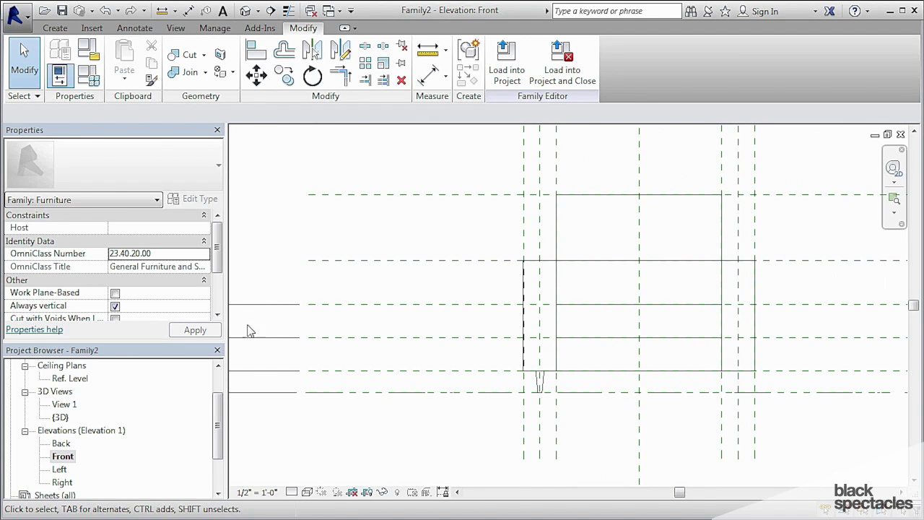
pyautogui.doubleClick(79, 378)
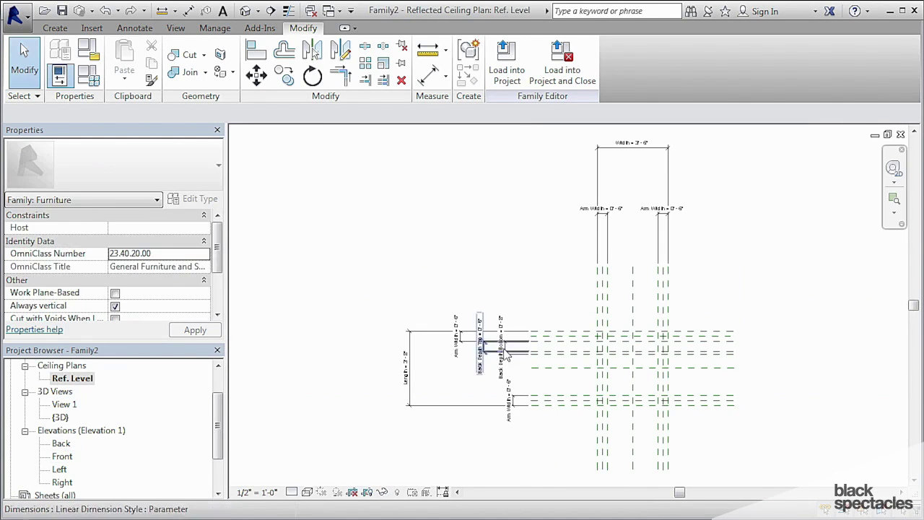
pyautogui.moveTo(221, 425); pyautogui.dragTo(221, 404)
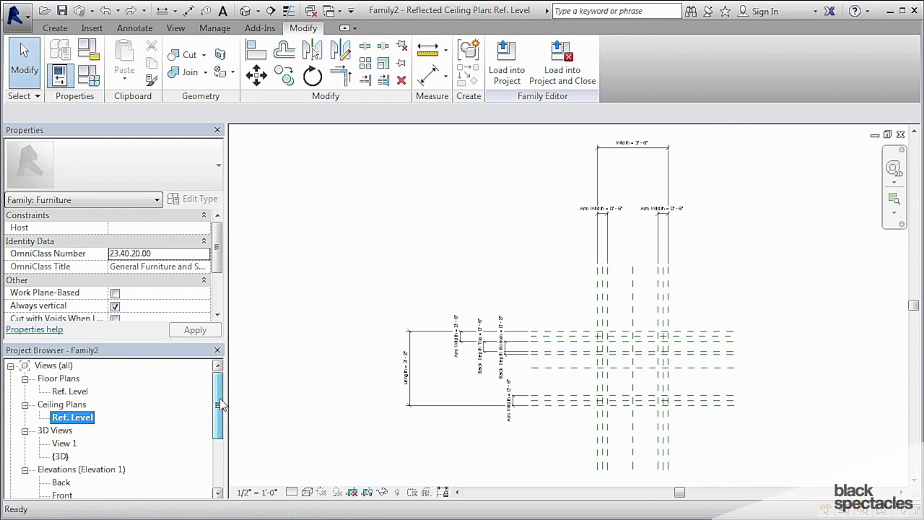
pyautogui.doubleClick(71, 390)
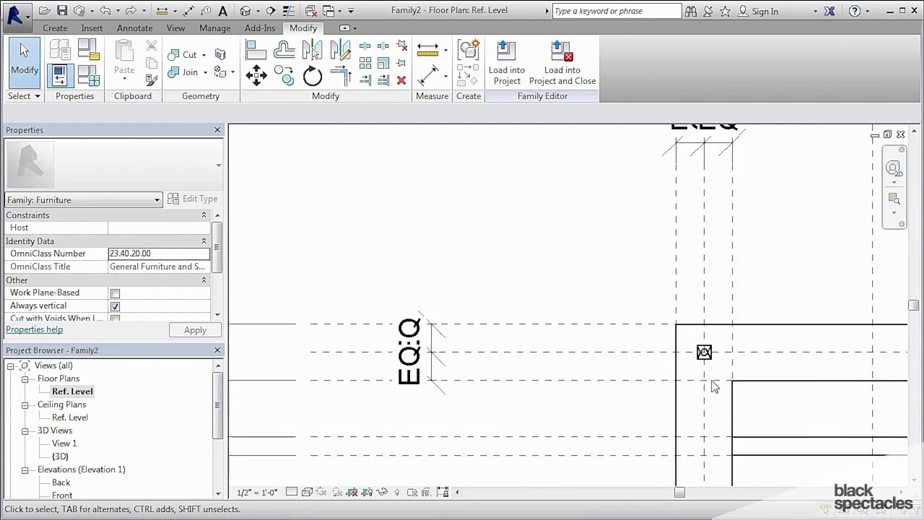
pyautogui.scroll(2, 714, 383)
pyautogui.moveTo(707, 371); pyautogui.dragTo(526, 313, button='middle')
pyautogui.scroll(-3, 543, 316)
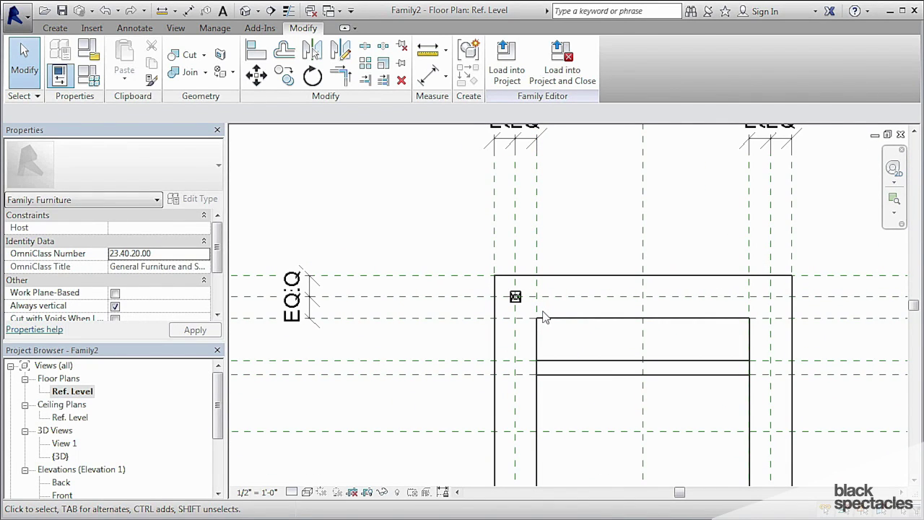
pyautogui.scroll(1, 531, 314)
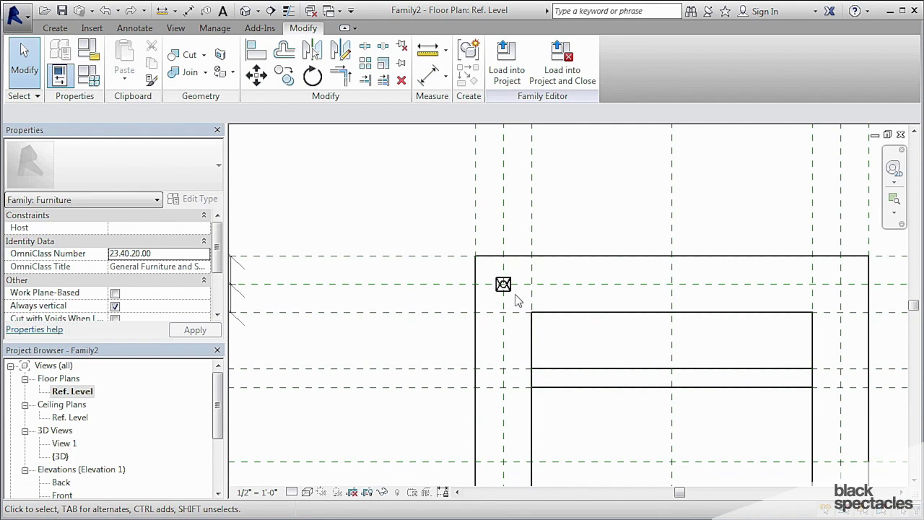
pyautogui.scroll(-2, 512, 307)
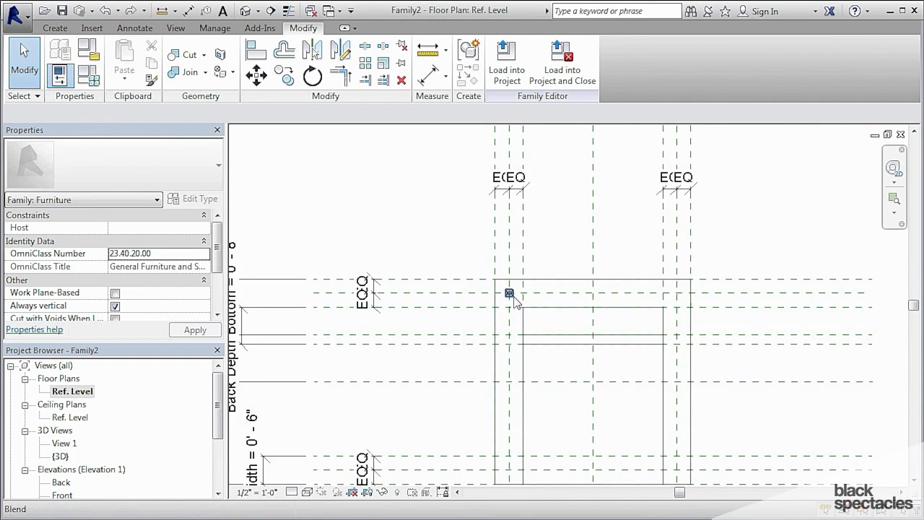
pyautogui.scroll(1, 511, 300)
pyautogui.scroll(-2, 508, 295)
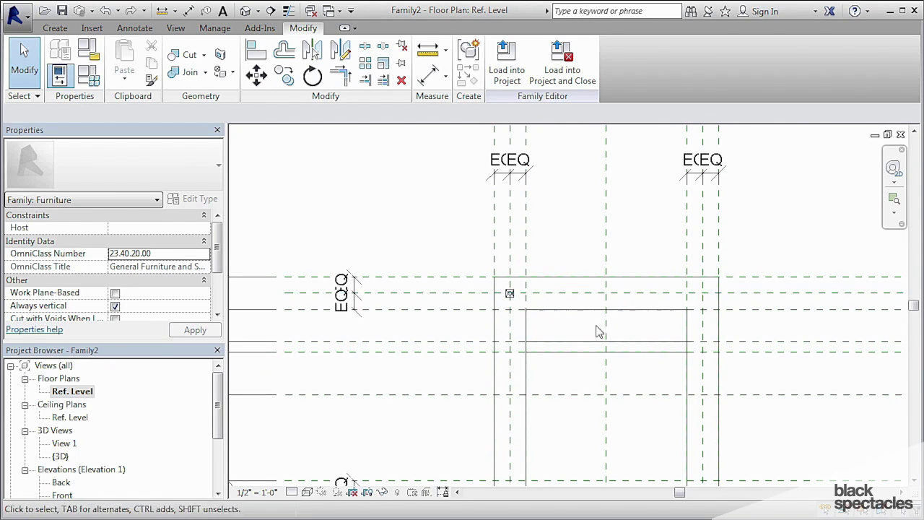
# Step: Delete the modelled leg blend at the armchair's back-left corner in the Ref. Level plan
pyautogui.moveTo(526, 390); pyautogui.dragTo(528, 339, button='middle')
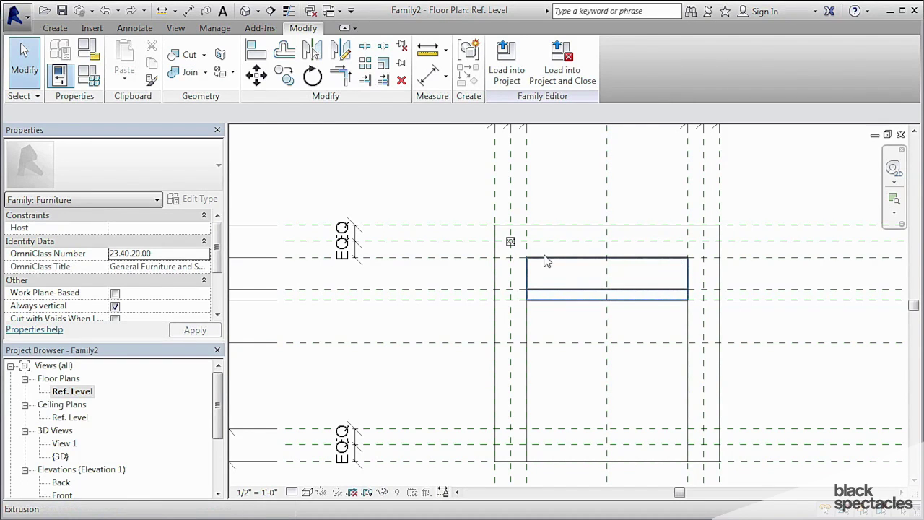
pyautogui.scroll(3, 509, 240)
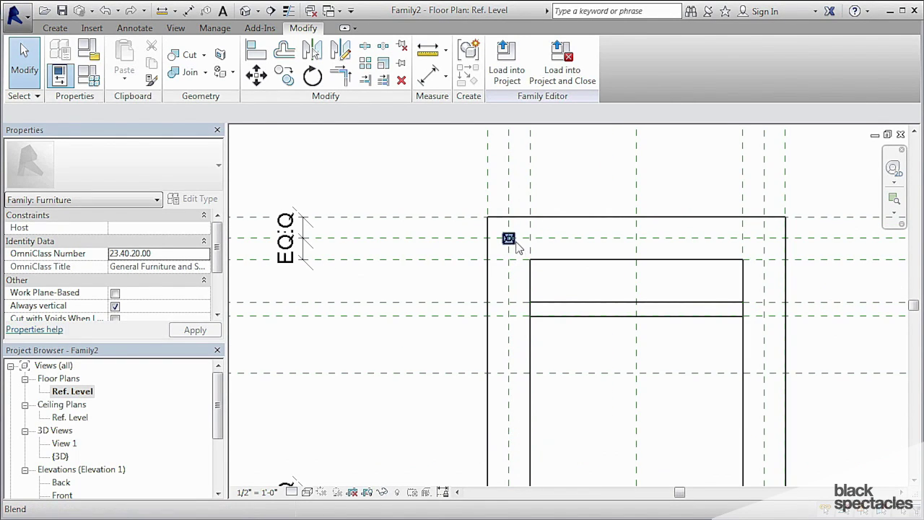
pyautogui.click(517, 247)
pyautogui.press('Escape')
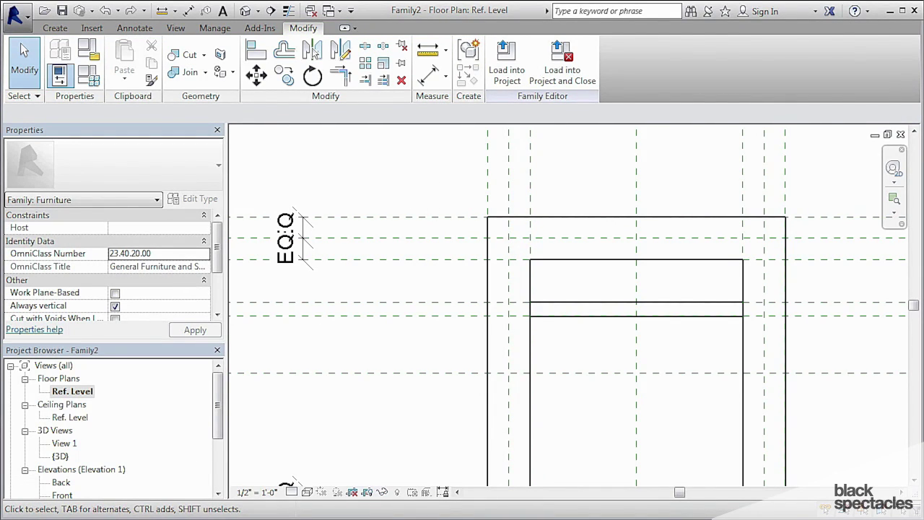
# Step: Check the Components folder of Exercise 1 - Basic Parameters in the file explorer for a ready-made leg family
pyautogui.press('super+e')
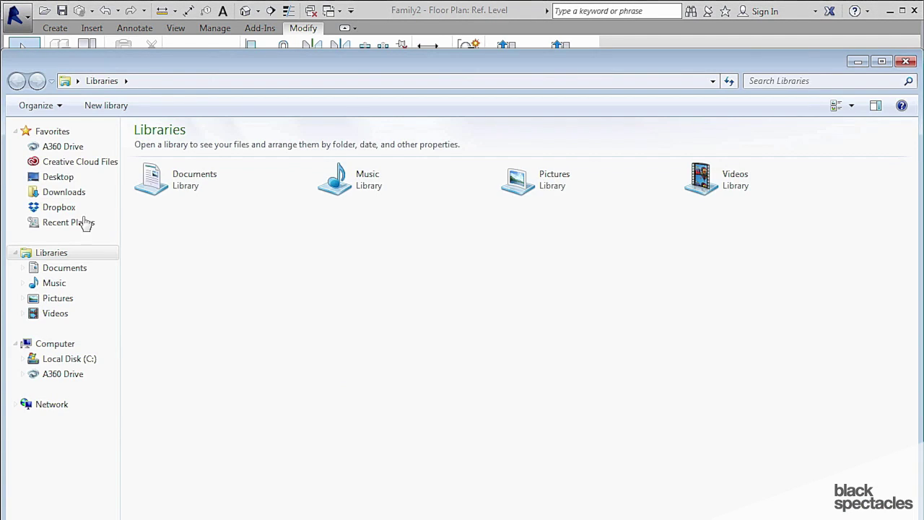
pyautogui.click(53, 180)
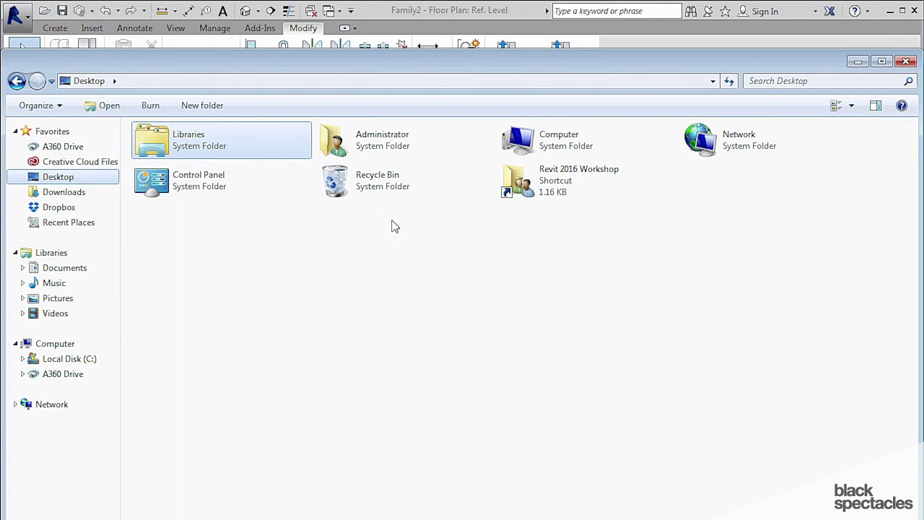
pyautogui.doubleClick(543, 189)
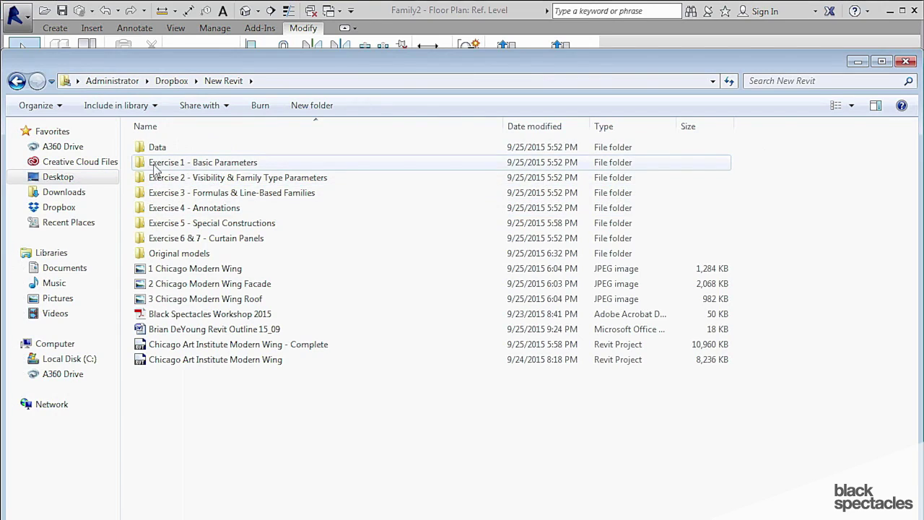
pyautogui.doubleClick(179, 163)
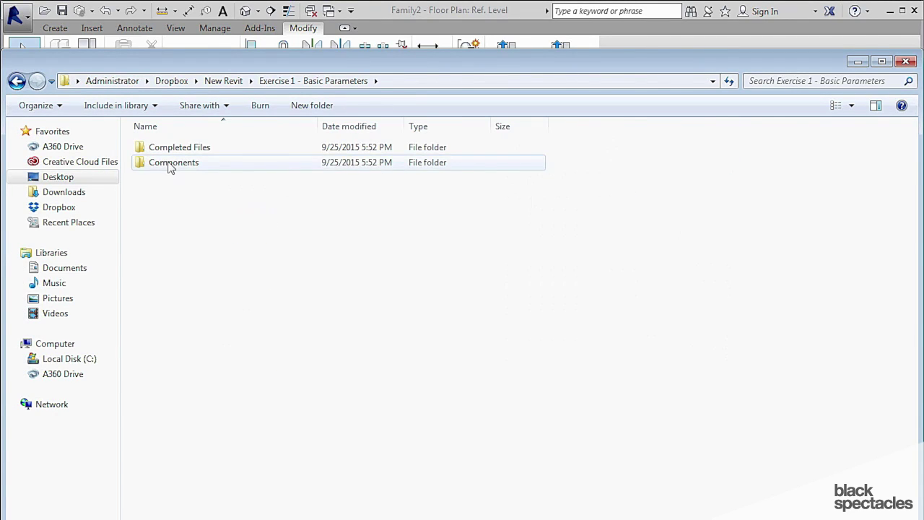
pyautogui.click(169, 164)
pyautogui.doubleClick(167, 165)
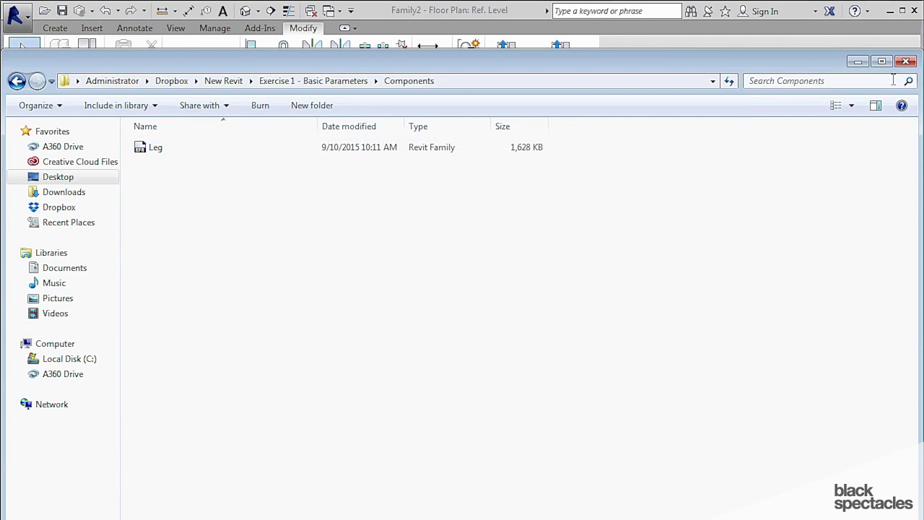
pyautogui.click(905, 60)
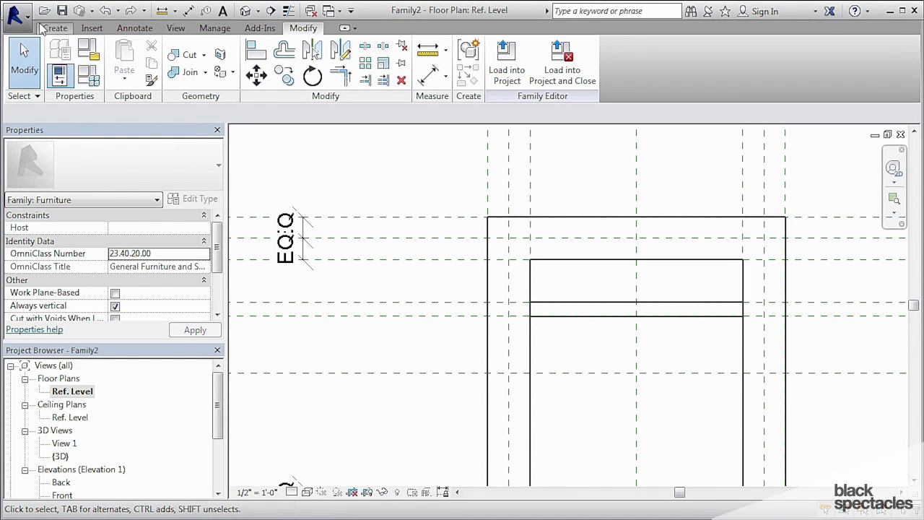
# Step: Load the Leg family from the Components folder of Exercise 1 - Basic Parameters into the armchair family
pyautogui.click(91, 28)
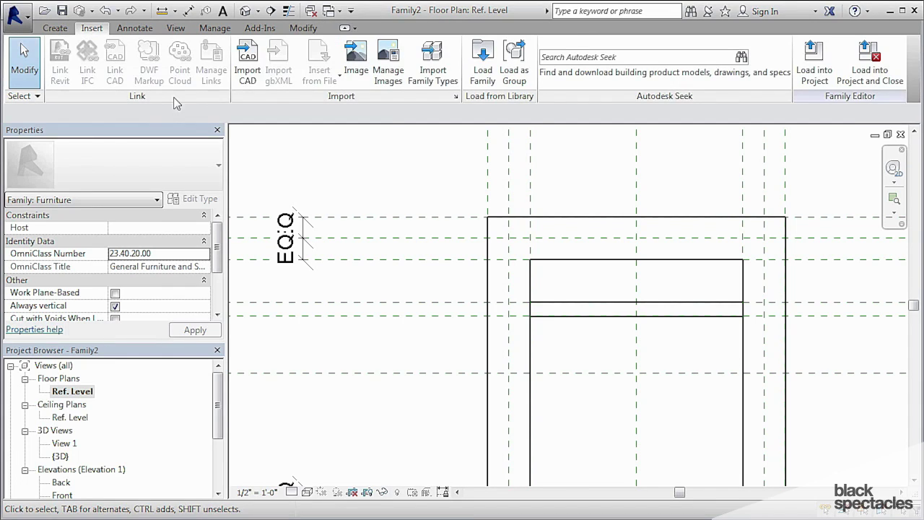
pyautogui.click(483, 71)
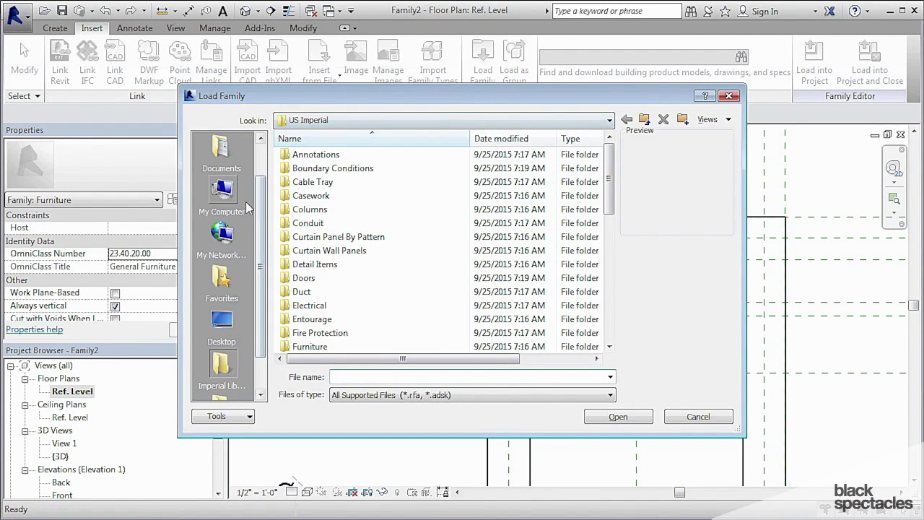
pyautogui.click(221, 325)
pyautogui.doubleClick(321, 213)
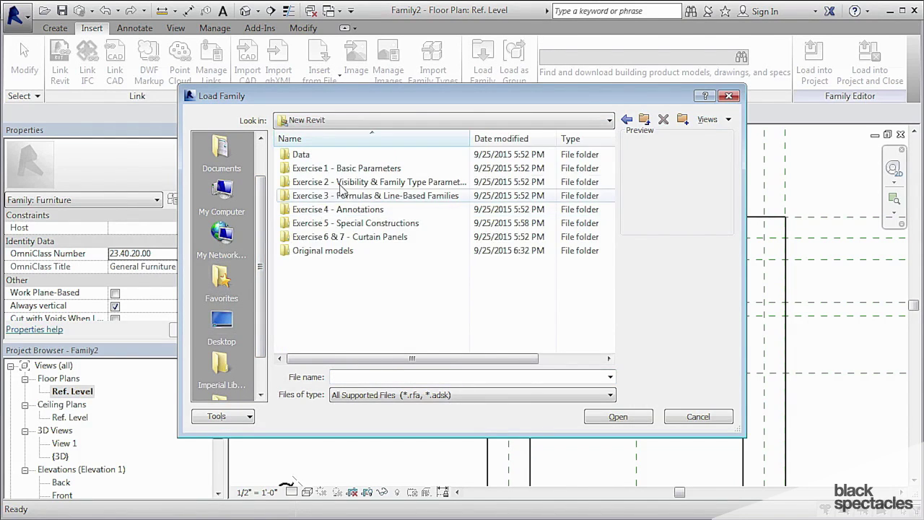
pyautogui.doubleClick(322, 171)
pyautogui.doubleClick(323, 171)
pyautogui.click(300, 154)
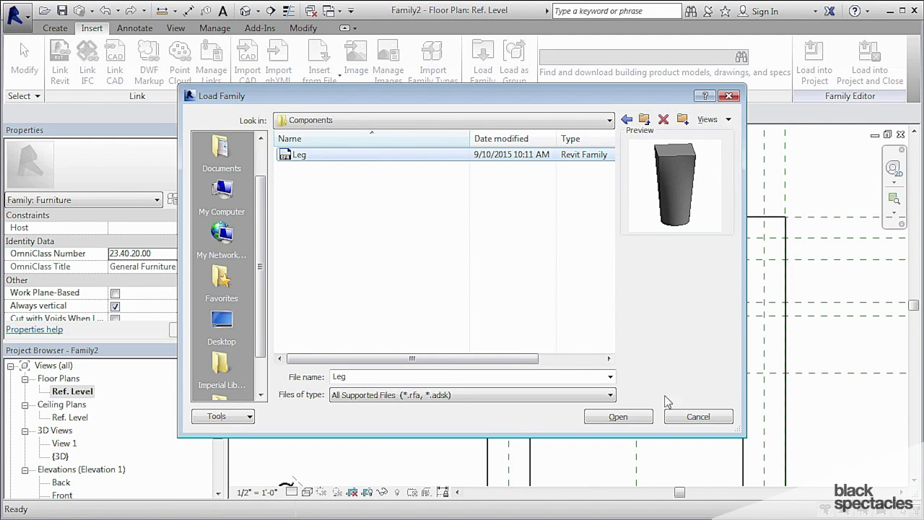
pyautogui.click(618, 417)
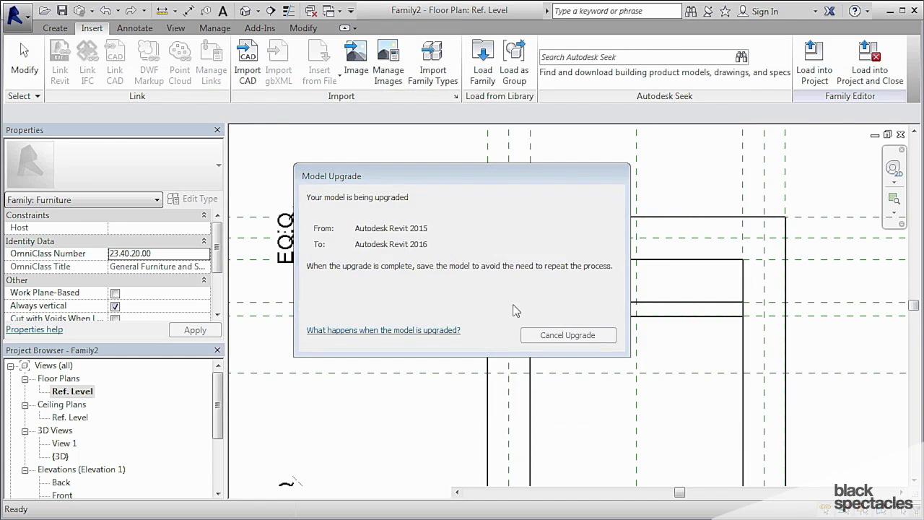
# Step: Place a Leg furniture component at the centre reference plane intersection in the armchair's back-left corner
pyautogui.scroll(-3, 553, 337)
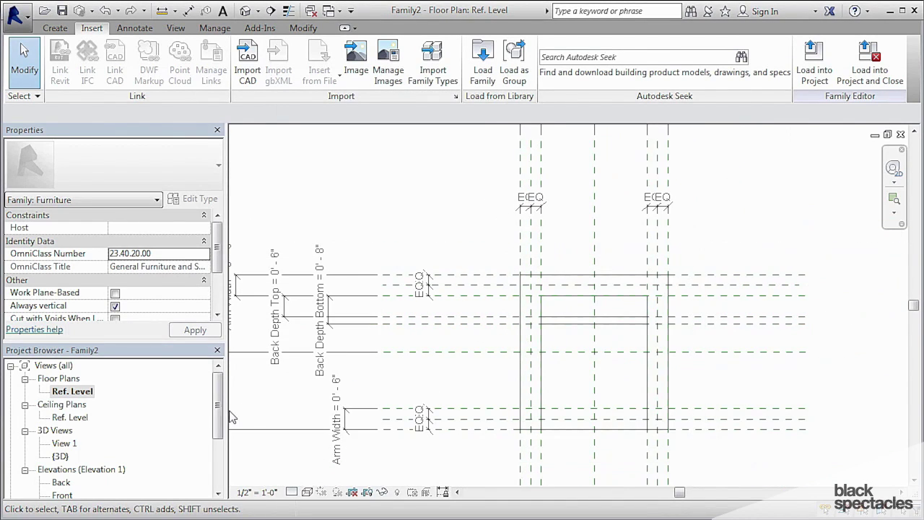
pyautogui.moveTo(220, 395); pyautogui.dragTo(220, 442)
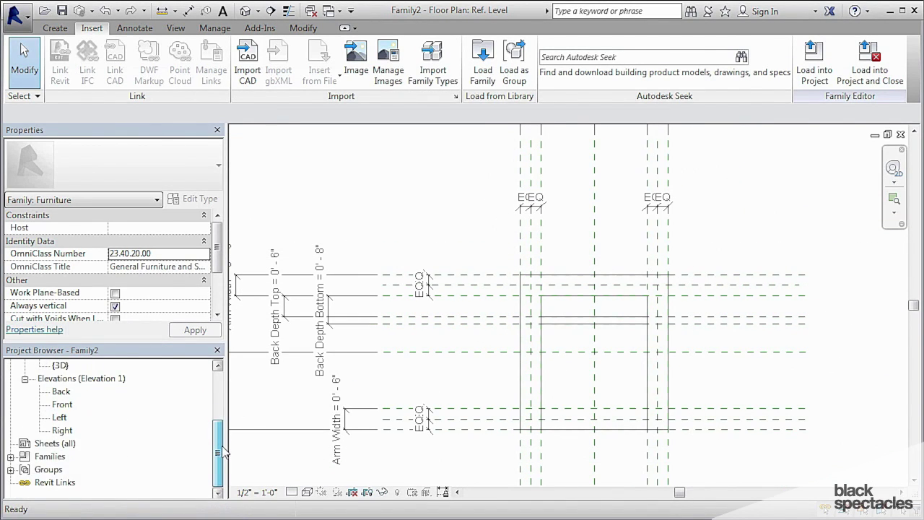
pyautogui.click(11, 456)
pyautogui.scroll(-2, 185, 462)
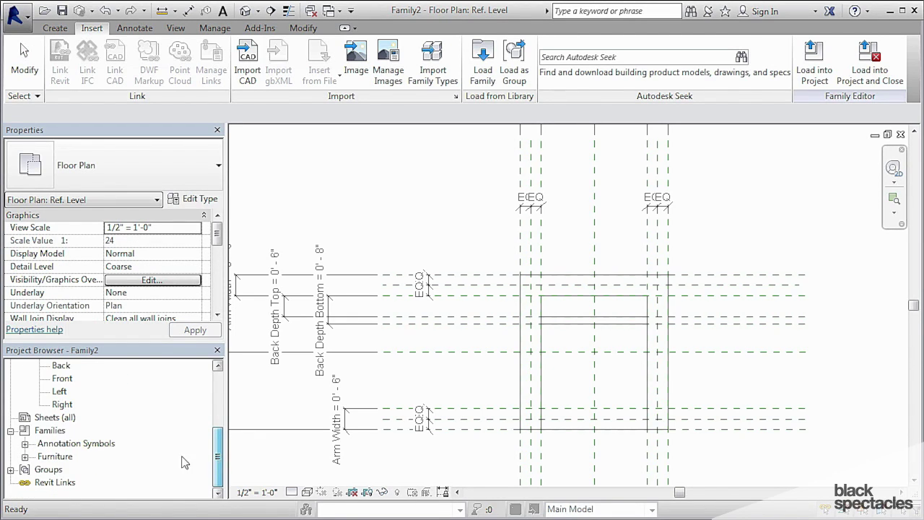
pyautogui.click(27, 457)
pyautogui.click(40, 470)
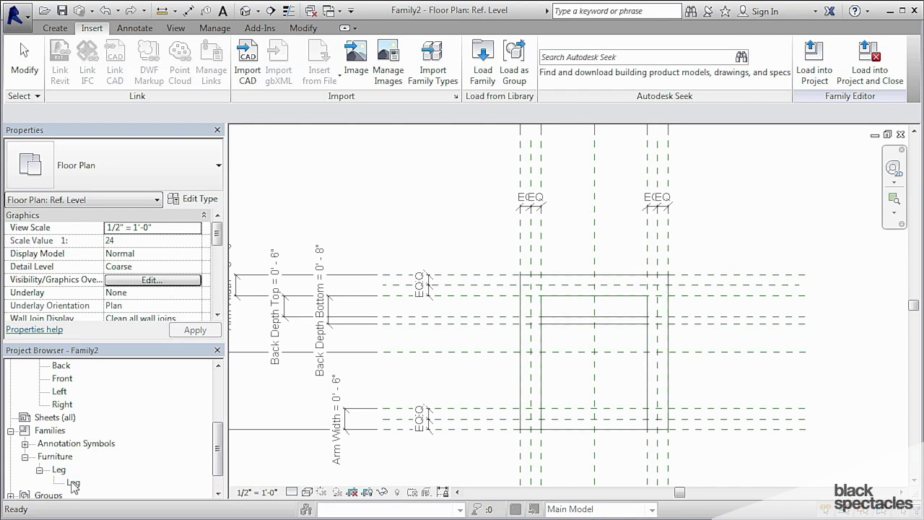
pyautogui.click(73, 482)
pyautogui.moveTo(527, 292); pyautogui.dragTo(530, 280)
pyautogui.scroll(3, 529, 280)
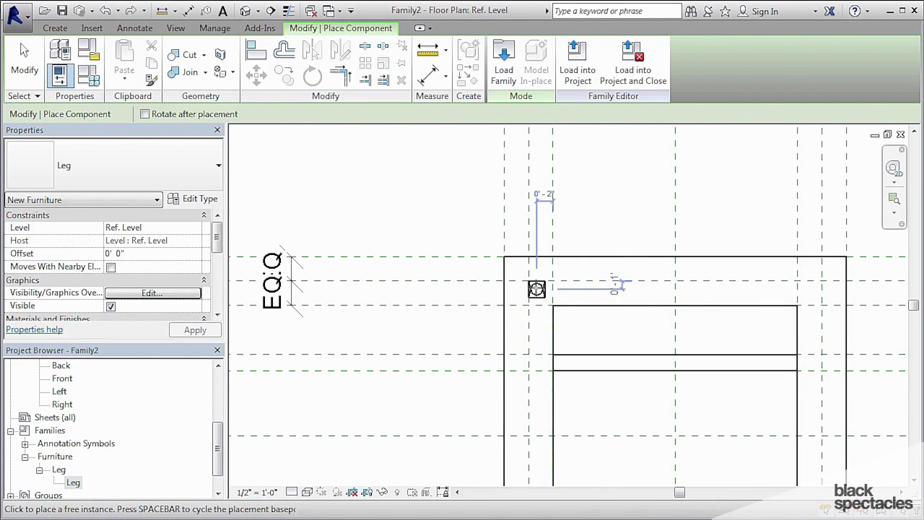
pyautogui.click(529, 280)
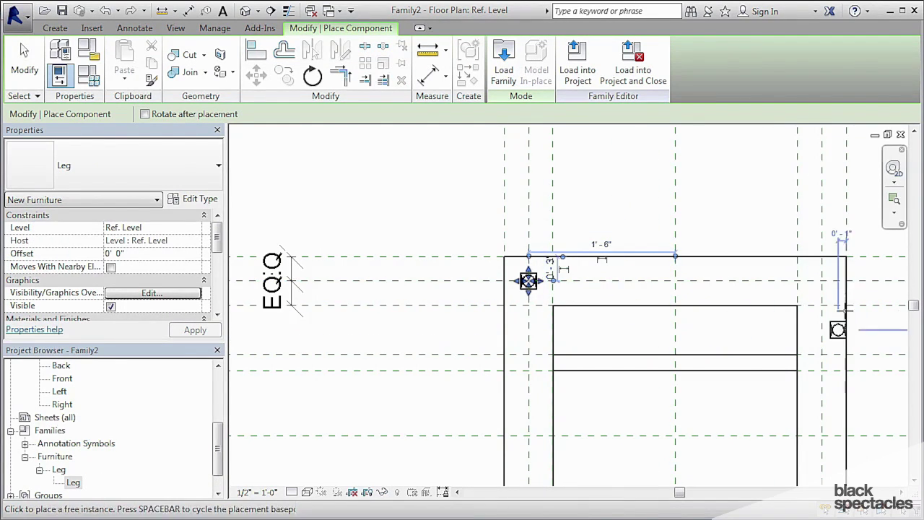
# Step: Place three more Leg components at the centre reference plane intersections of the back-right, front-right and front-left corners
pyautogui.click(822, 281)
pyautogui.moveTo(821, 407); pyautogui.dragTo(821, 252, button='middle')
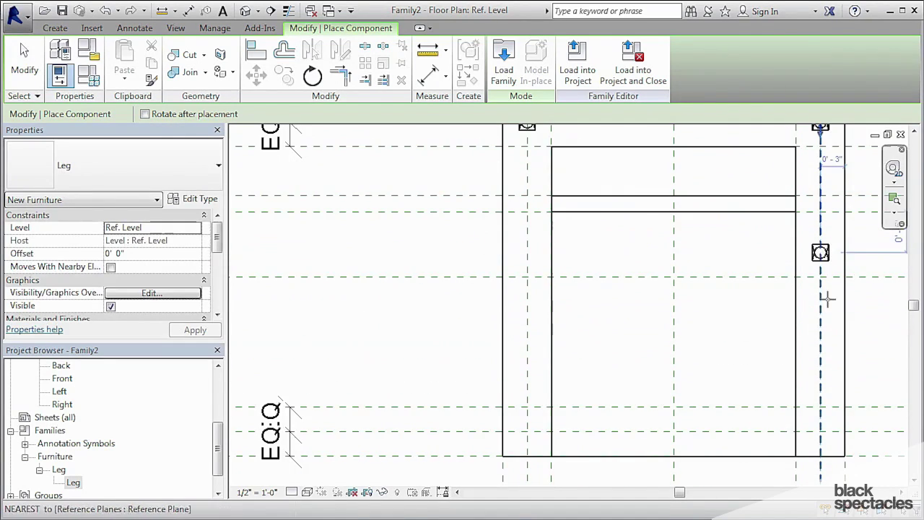
pyautogui.click(820, 432)
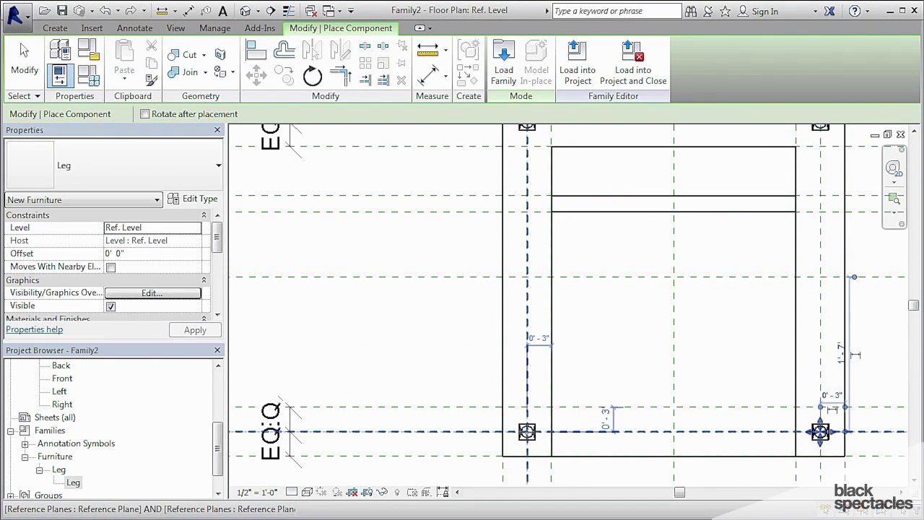
pyautogui.click(527, 432)
pyautogui.scroll(-2, 607, 274)
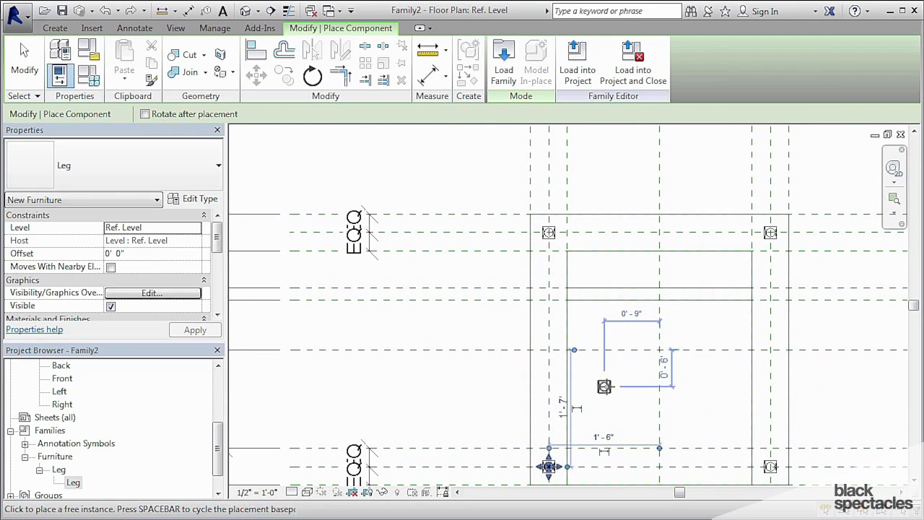
pyautogui.press('Escape')
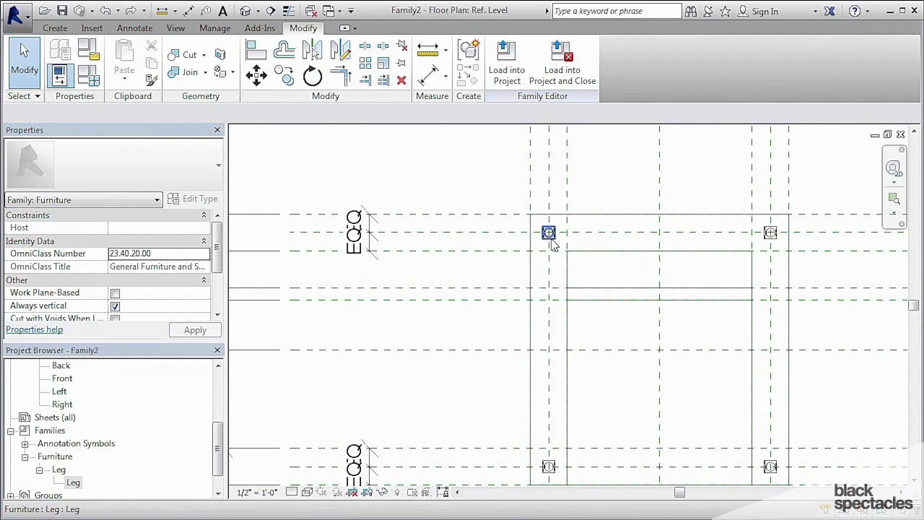
# Step: Select all four legs and associate their Leg Height with the armchair family's Leg Height parameter
pyautogui.moveTo(512, 192); pyautogui.dragTo(819, 284)
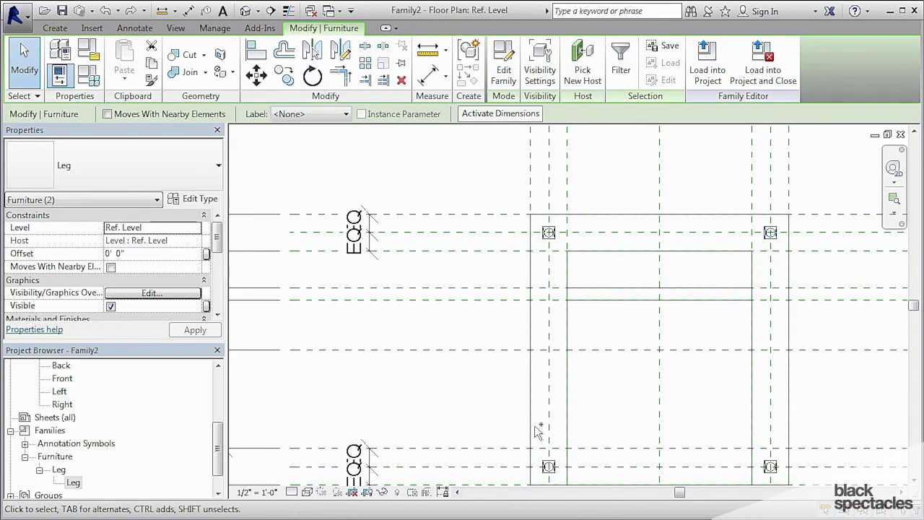
pyautogui.keyDown('ctrl'); pyautogui.click(549, 466); pyautogui.keyUp('ctrl')
pyautogui.keyDown('ctrl'); pyautogui.click(771, 466); pyautogui.keyUp('ctrl')
pyautogui.scroll(-5, 109, 230)
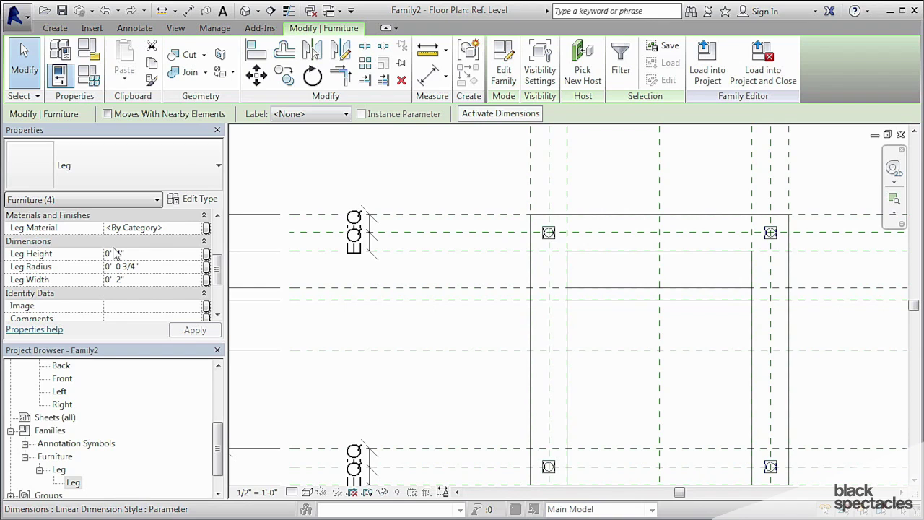
pyautogui.click(207, 254)
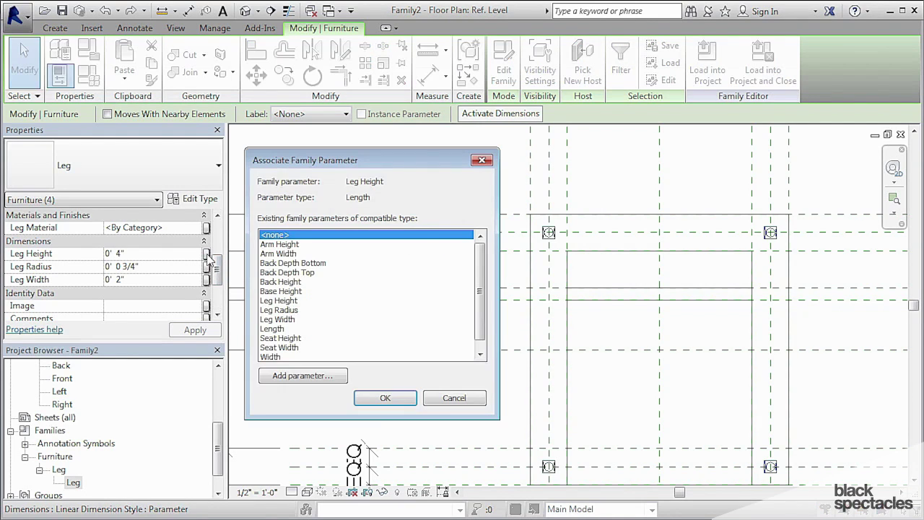
pyautogui.click(280, 301)
pyautogui.click(385, 398)
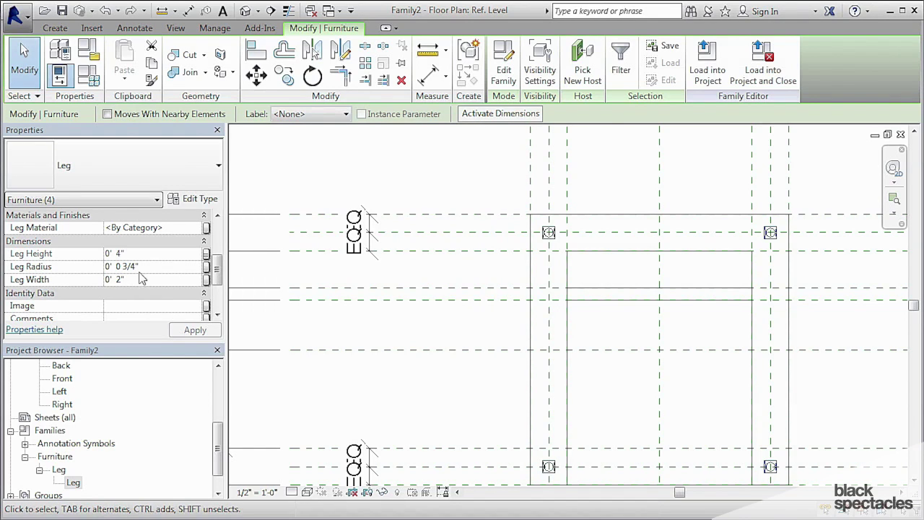
# Step: Associate the four legs' Leg Radius and Leg Width with the armchair family parameters of the same names
pyautogui.click(208, 267)
pyautogui.click(285, 319)
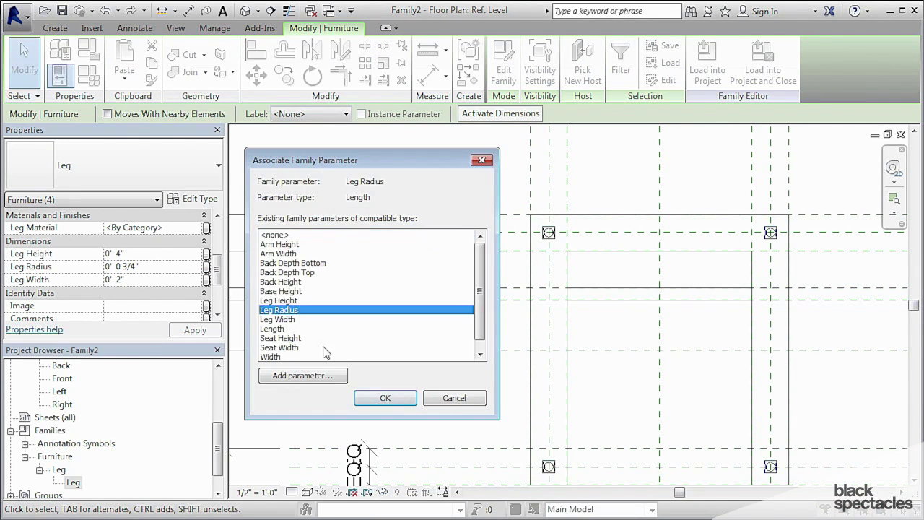
pyautogui.click(384, 398)
pyautogui.click(206, 279)
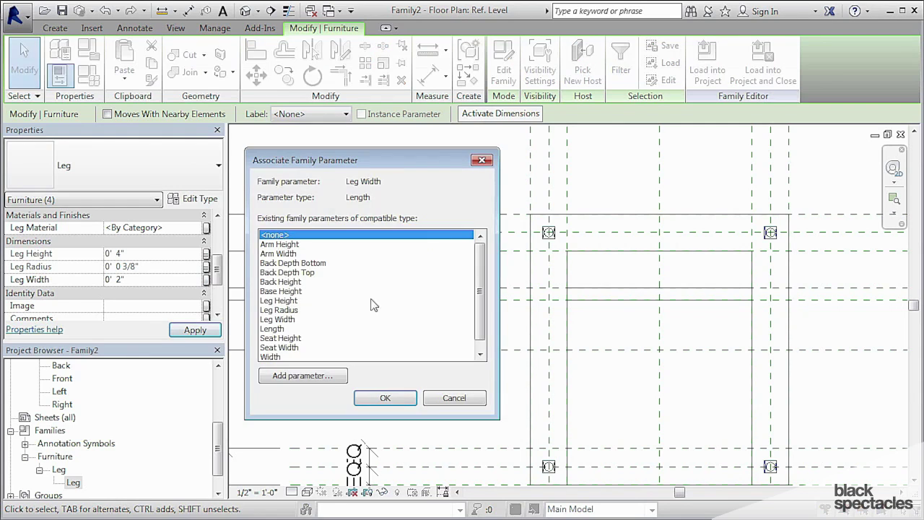
pyautogui.click(283, 319)
pyautogui.click(384, 398)
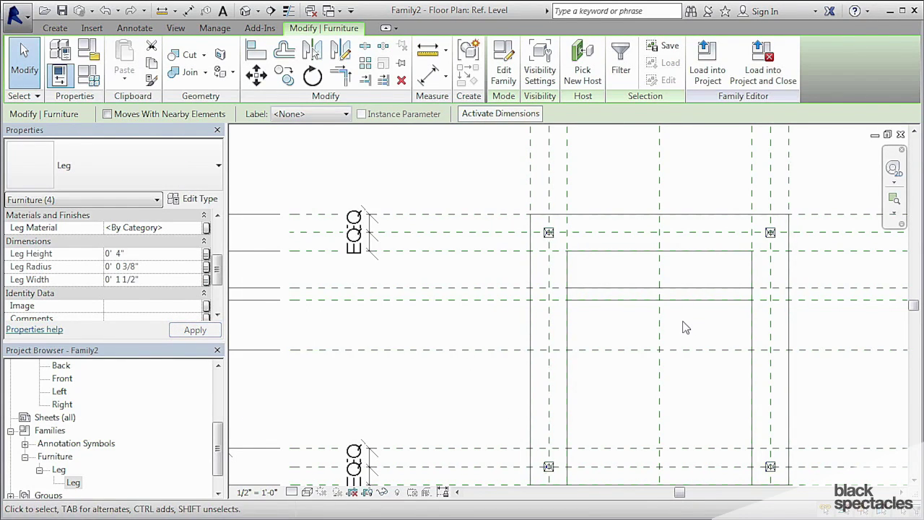
# Step: Examine the armchair with its legs in the 3D view and review the front leg's properties
pyautogui.scroll(-3, 682, 327)
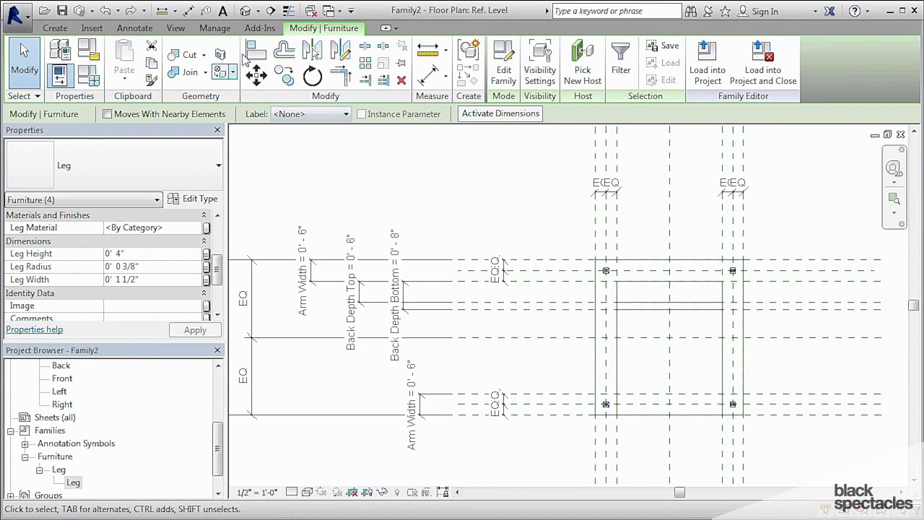
pyautogui.click(246, 10)
pyautogui.keyDown('shift'); pyautogui.moveTo(644, 421); pyautogui.dragTo(618, 417, button='middle'); pyautogui.keyUp('shift')
pyautogui.click(606, 409)
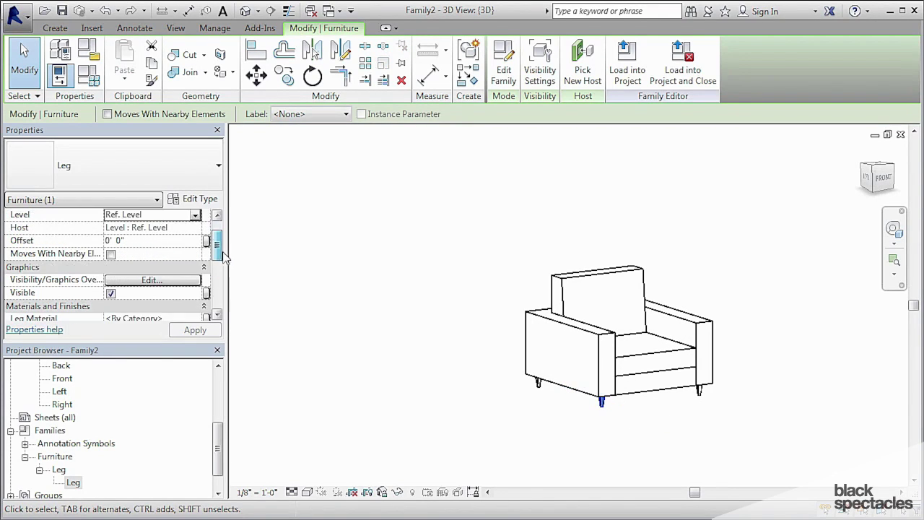
pyautogui.scroll(-3, 221, 241)
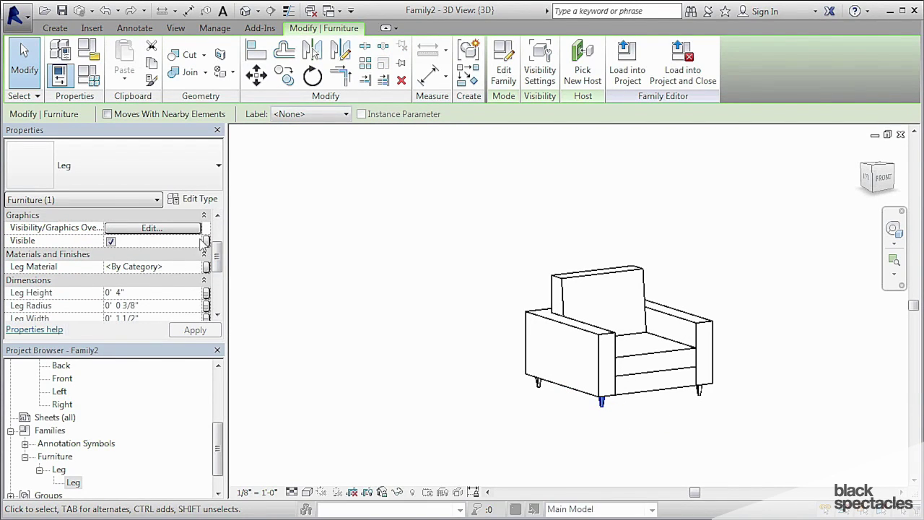
pyautogui.scroll(3, 204, 245)
pyautogui.click(641, 439)
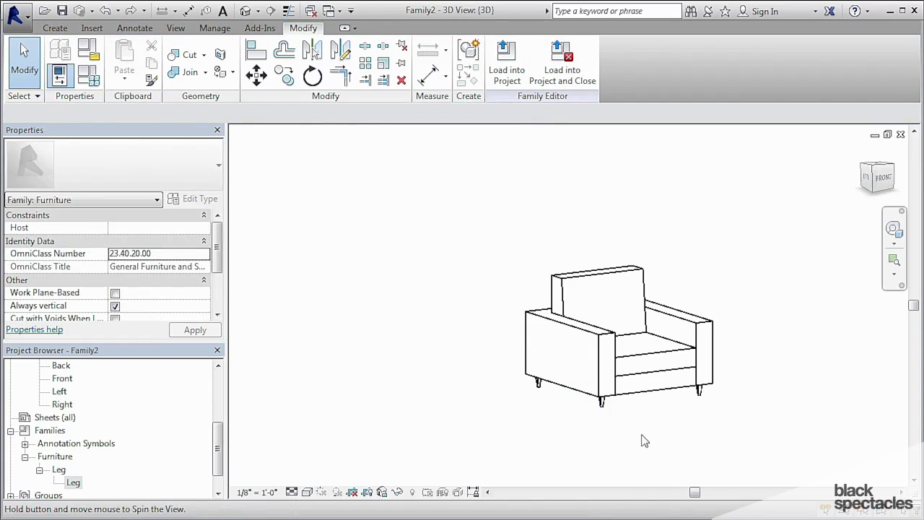